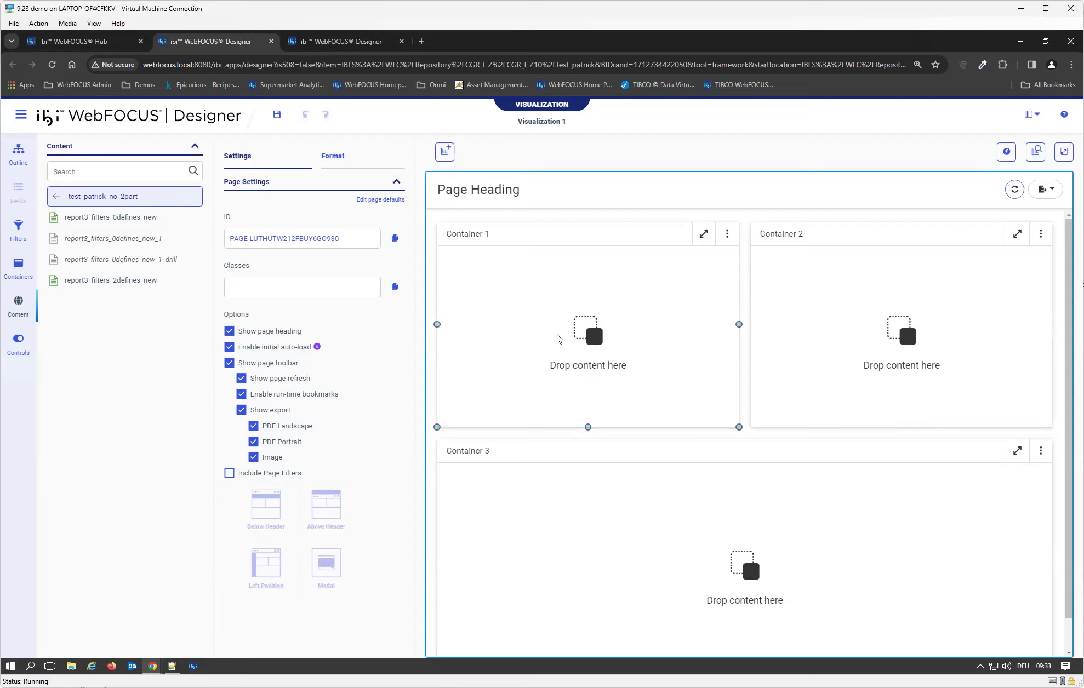
Look up the content IDs of the three page containers, finishing with the content area of Container 3
left_click(737, 567)
left_click(617, 353)
left_click(758, 561)
left_click(758, 562)
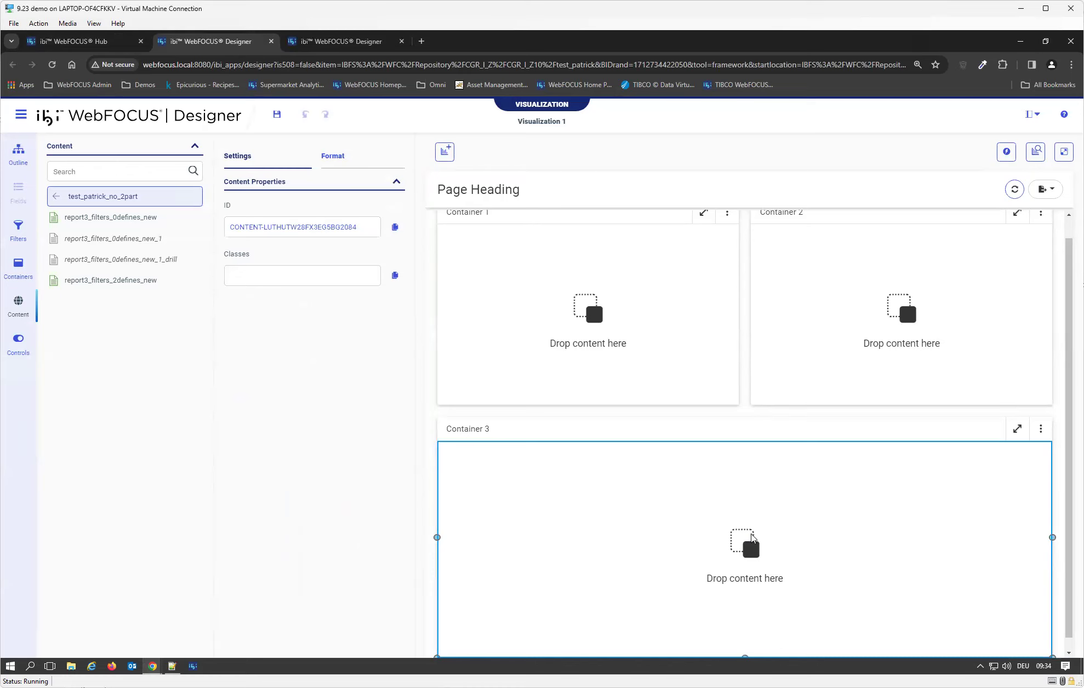
left_click(323, 227)
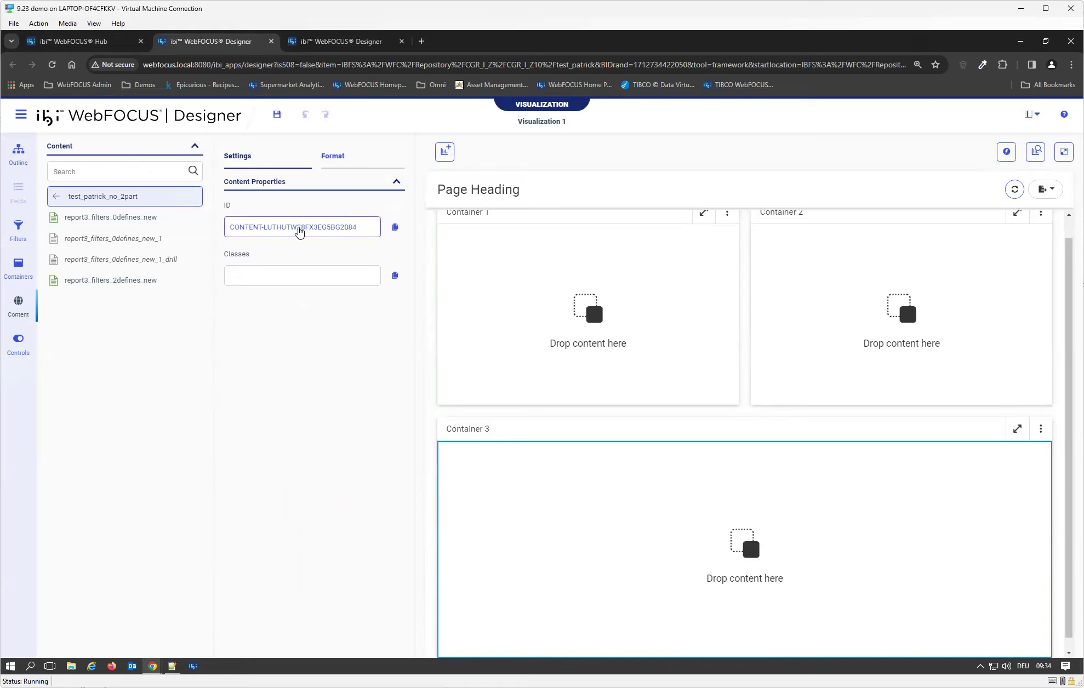
left_click(702, 564)
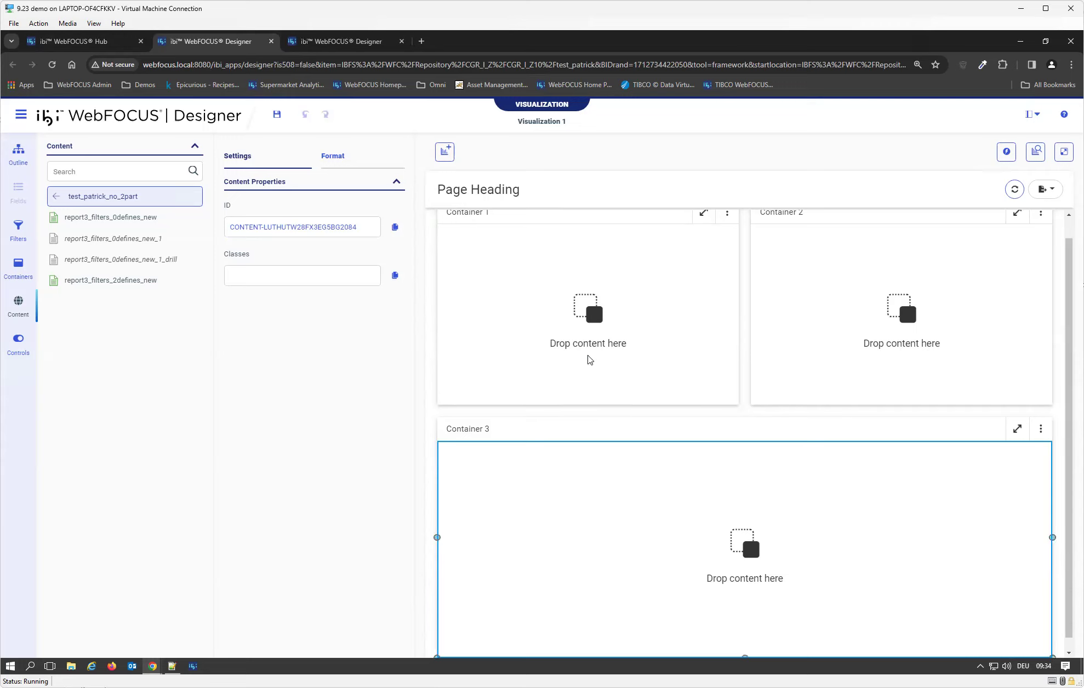
left_click(614, 346)
left_click(615, 345)
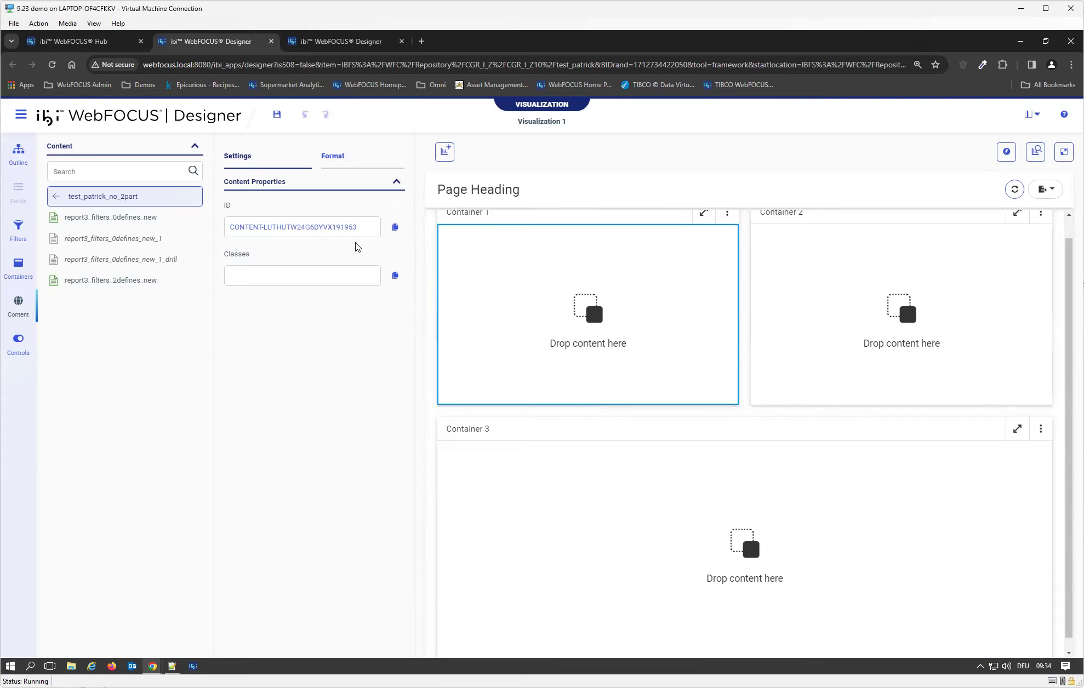
left_click(930, 367)
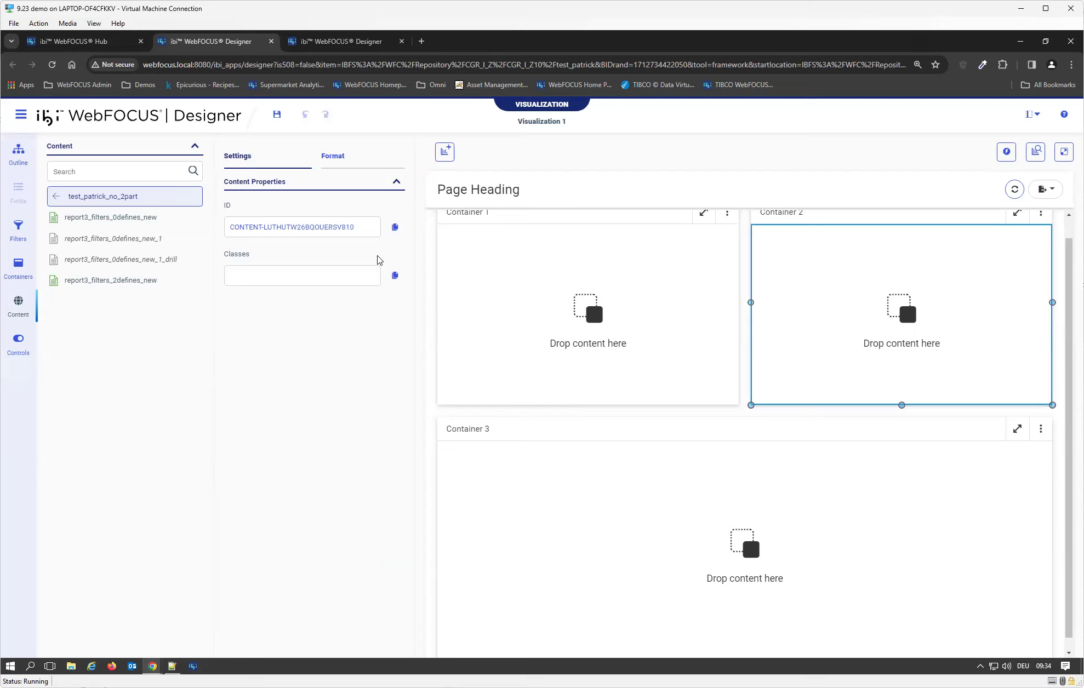
left_click(737, 538)
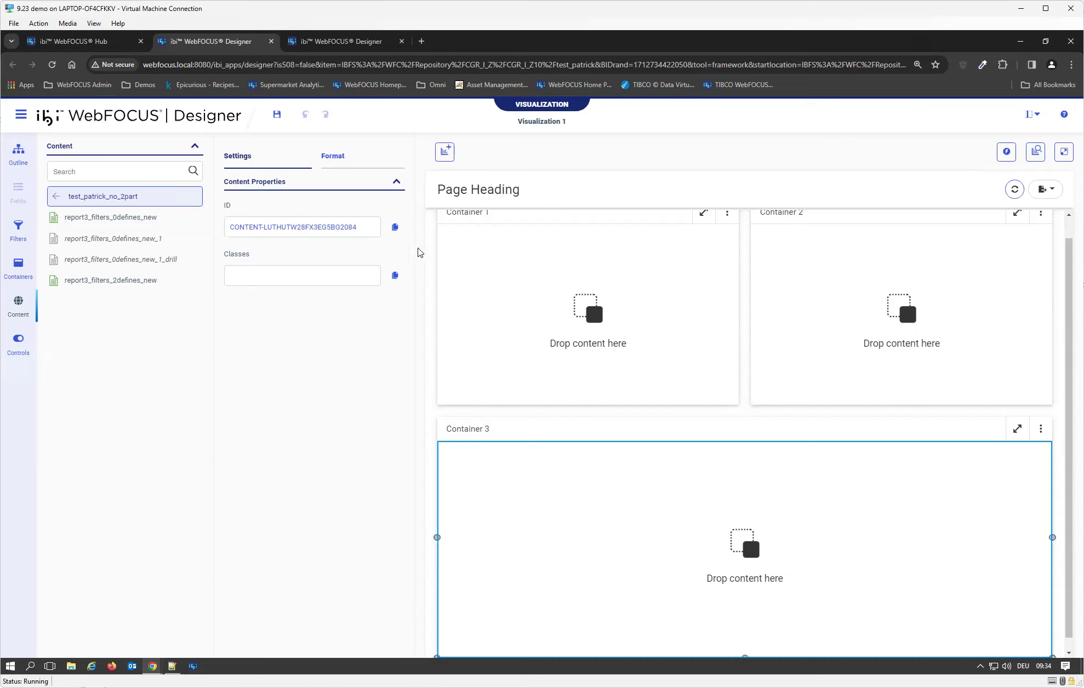
Switch to the car report and add a first drill-down item to its COUNTRY row field
left_click(352, 43)
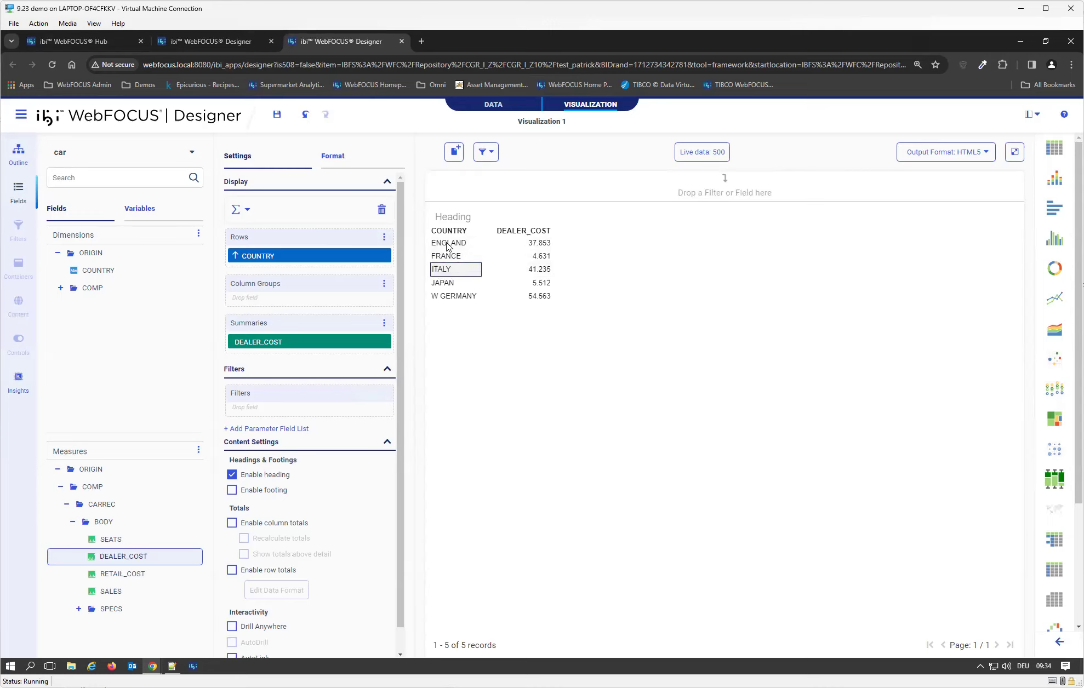
right_click(292, 252)
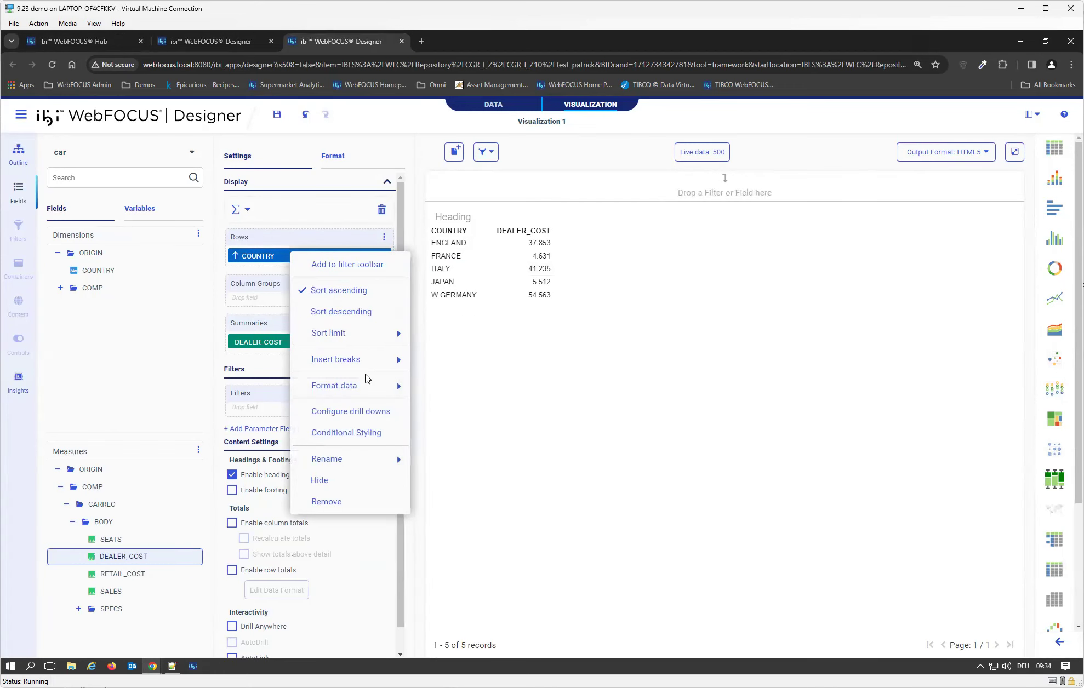
left_click(373, 417)
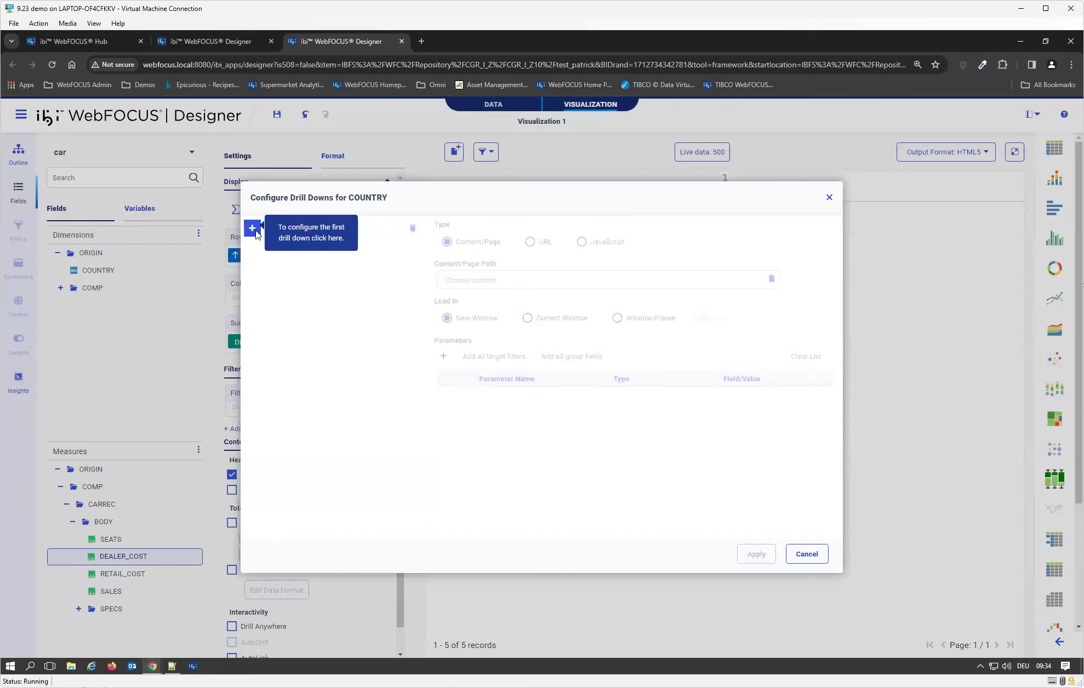
left_click(252, 229)
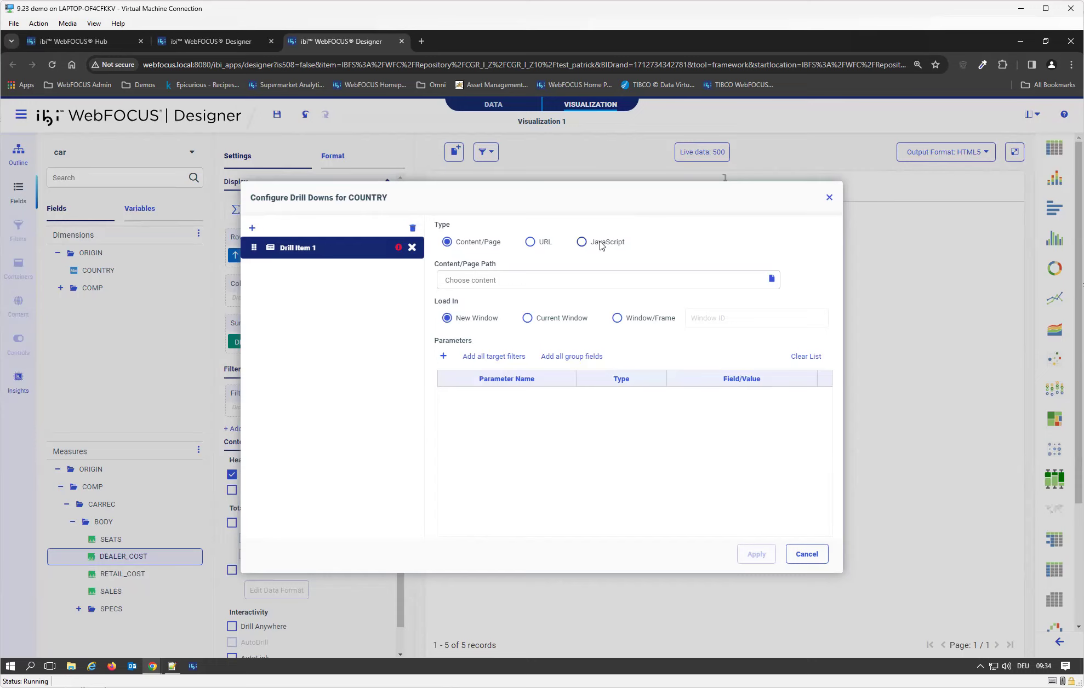
left_click(530, 244)
left_click(499, 281)
type("http://www.google.de")
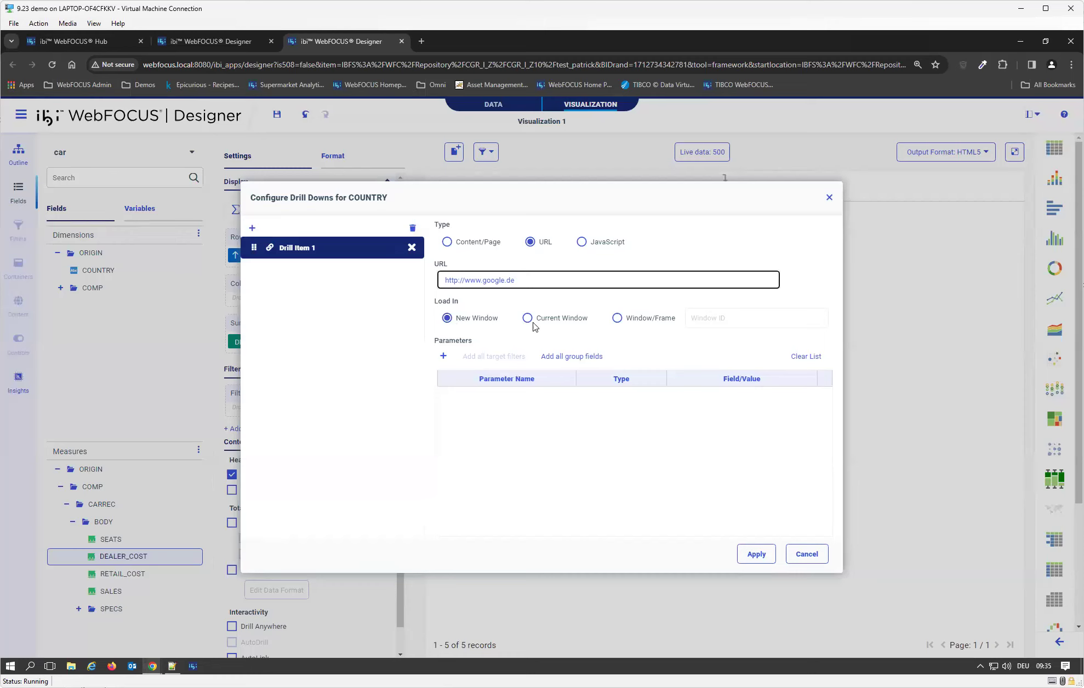
left_click(617, 319)
left_click(751, 318)
type("CONTENT-LUTHU7W28FX3EG5BG2084")
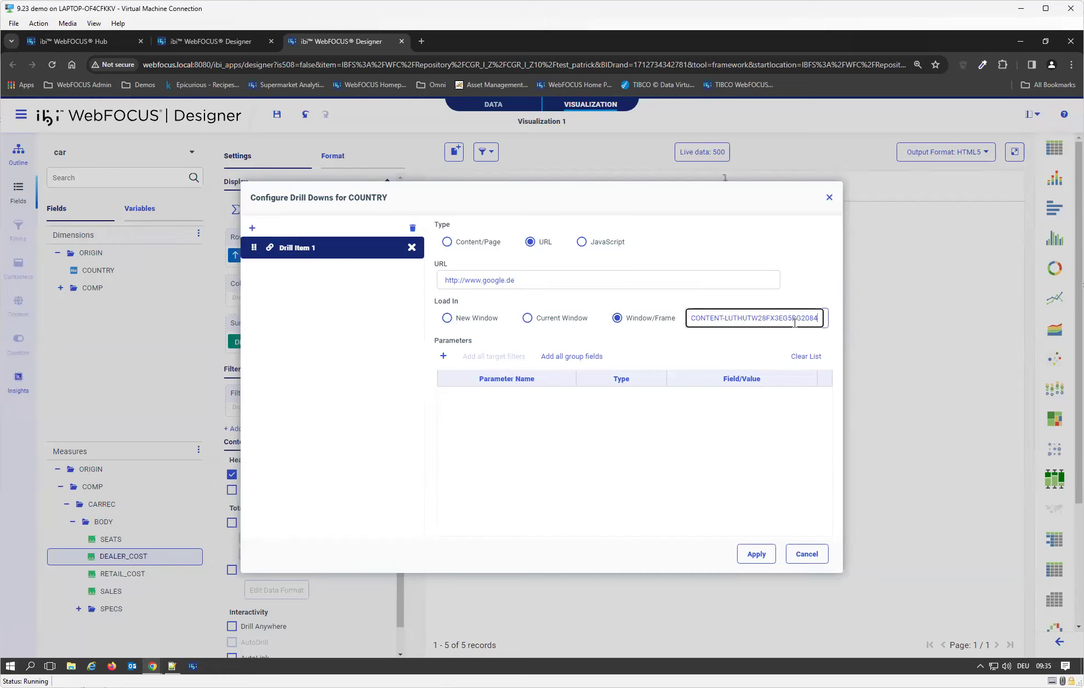
left_click(648, 329)
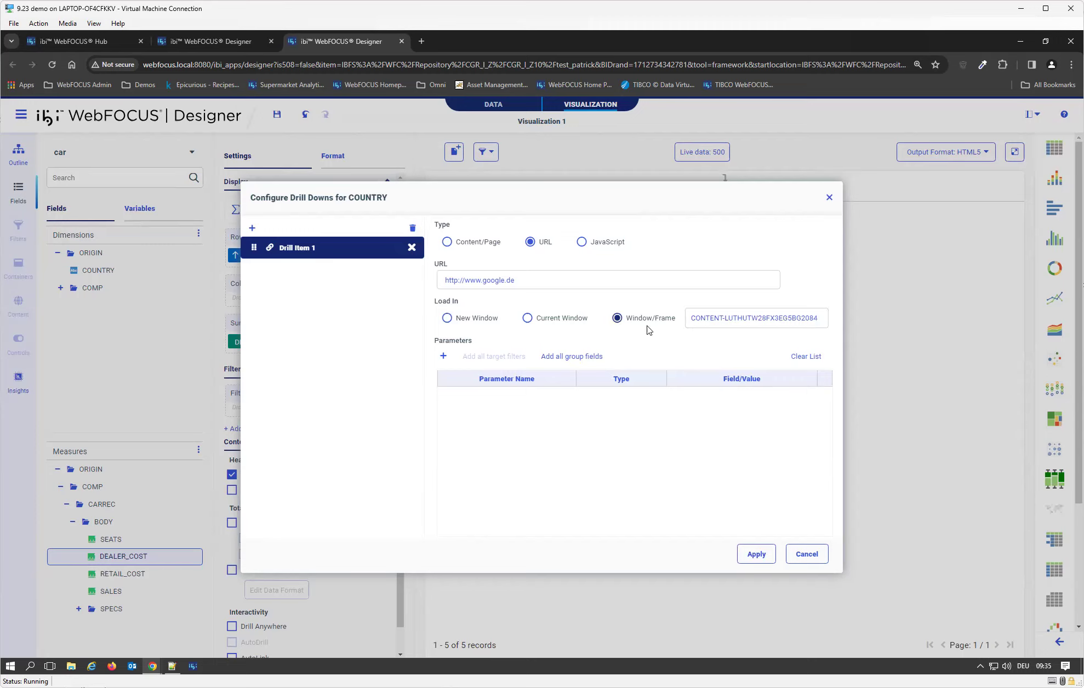
Add a drill-down parameter named q of type Field, using car.ORIGIN.COUNTRY as its value
left_click(444, 357)
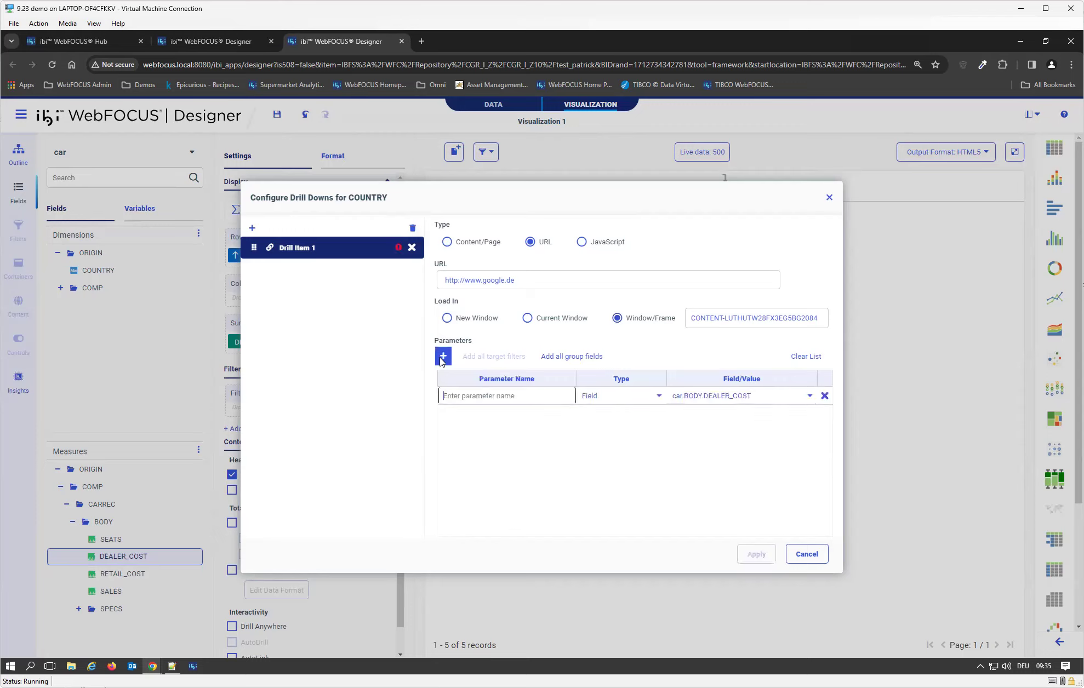
left_click(491, 393)
type("q")
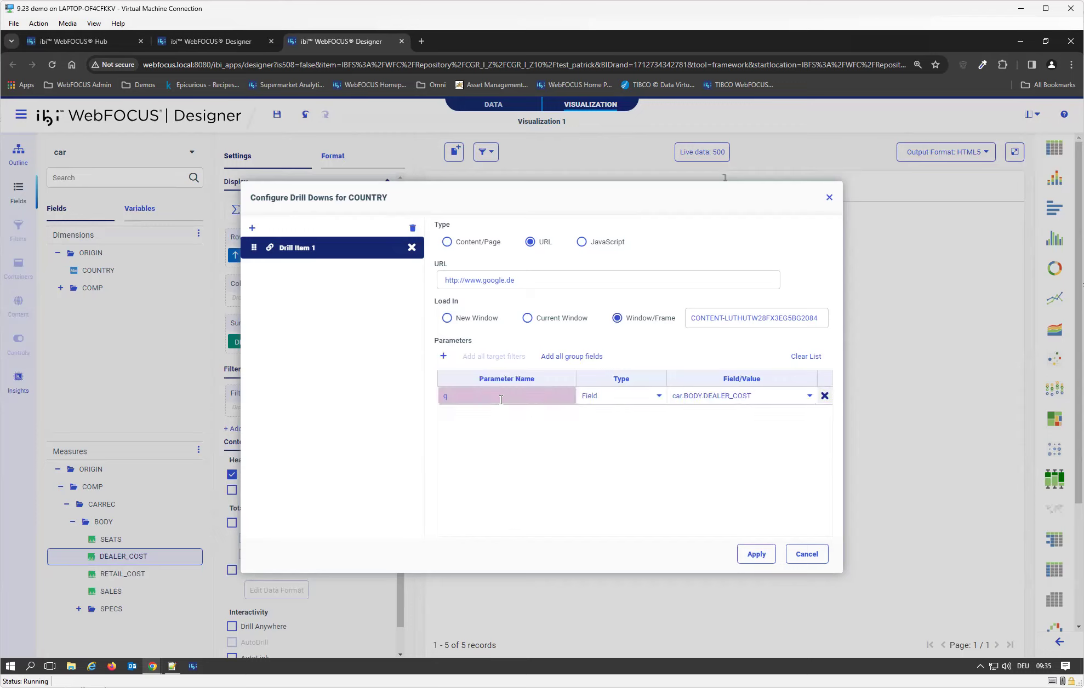
left_click(703, 400)
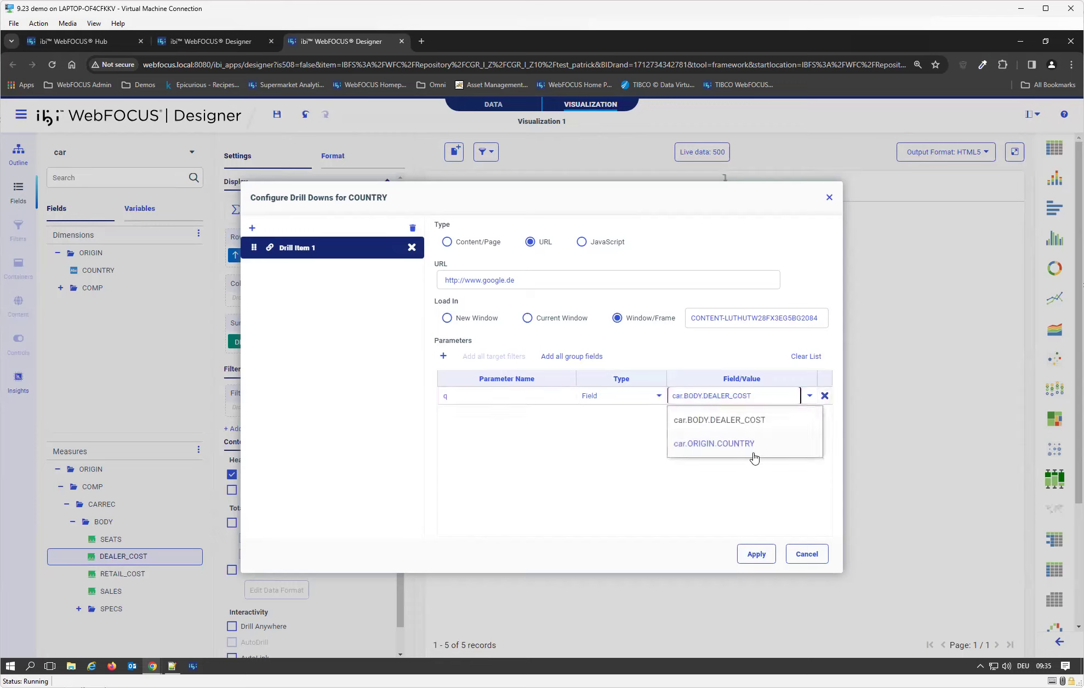
left_click(746, 448)
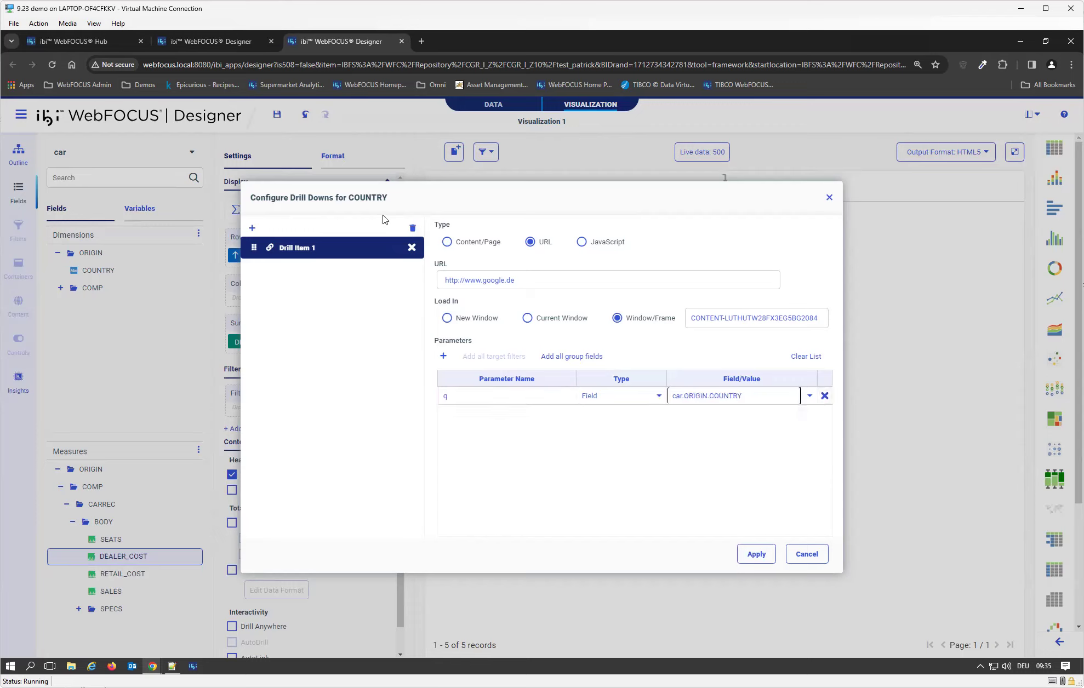
Rename the drill item as Google and apply the drill-down configuration
left_click(307, 246)
double_click(315, 248)
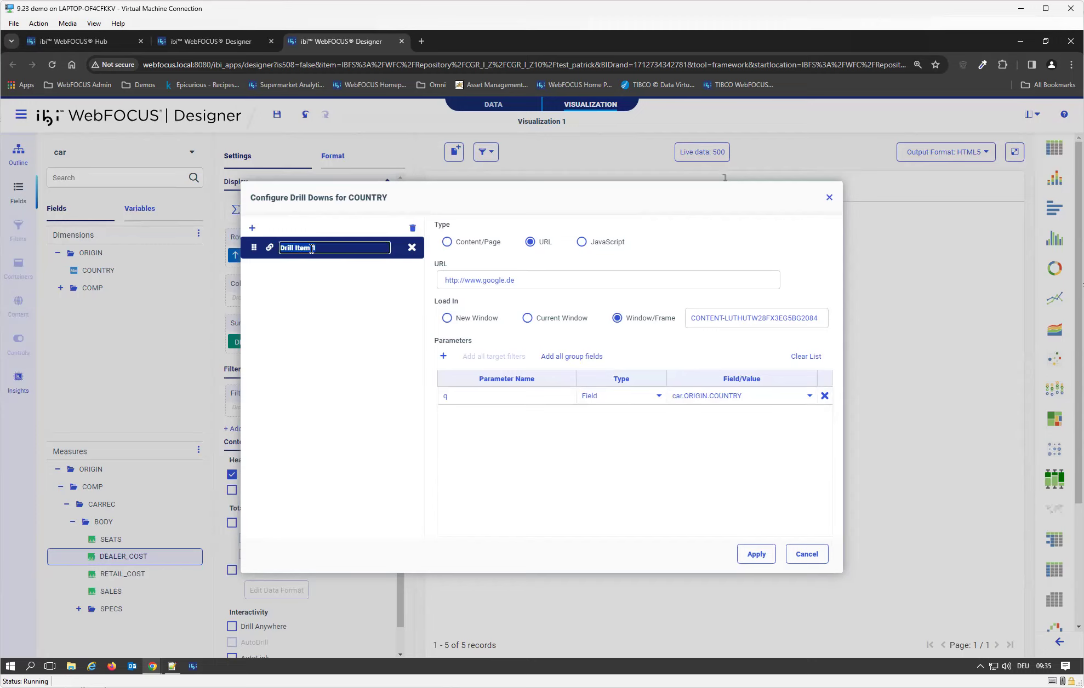
type("Google")
left_click(363, 306)
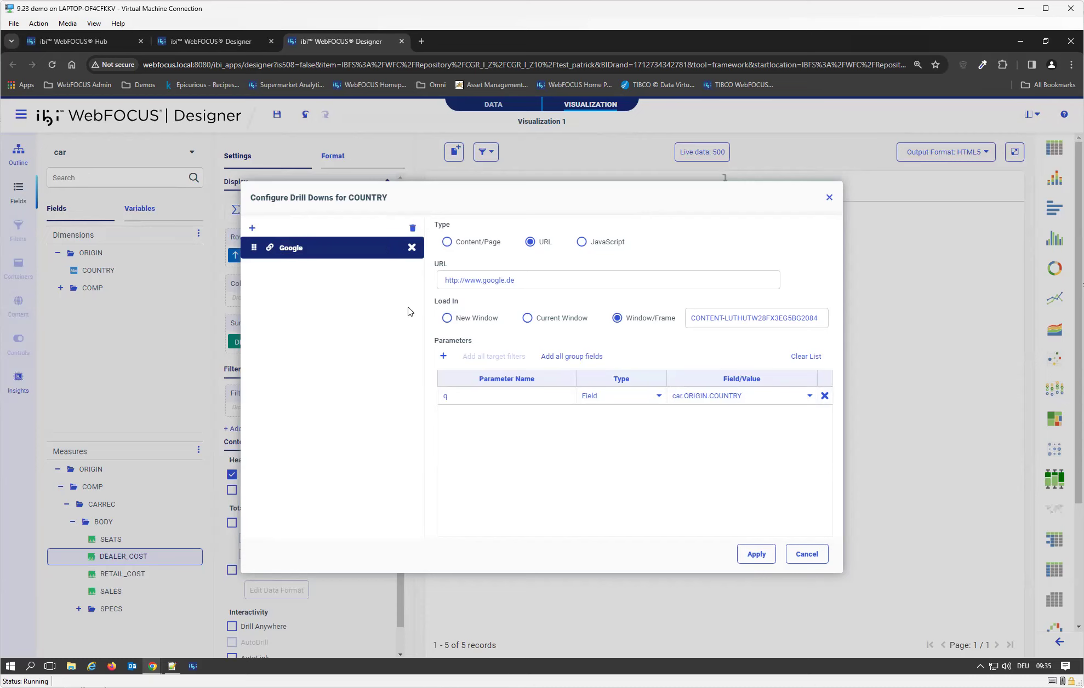
left_click(756, 555)
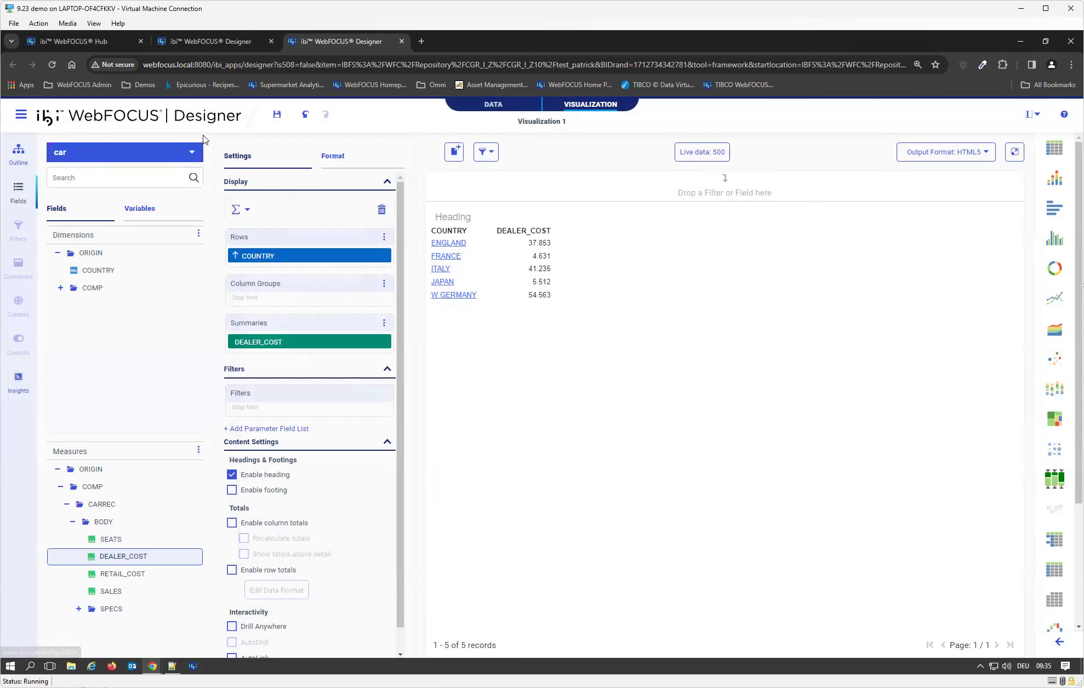
Save the report with the title Drill Report in the folder ending in no_2part within CGR_I_Z10
left_click(276, 118)
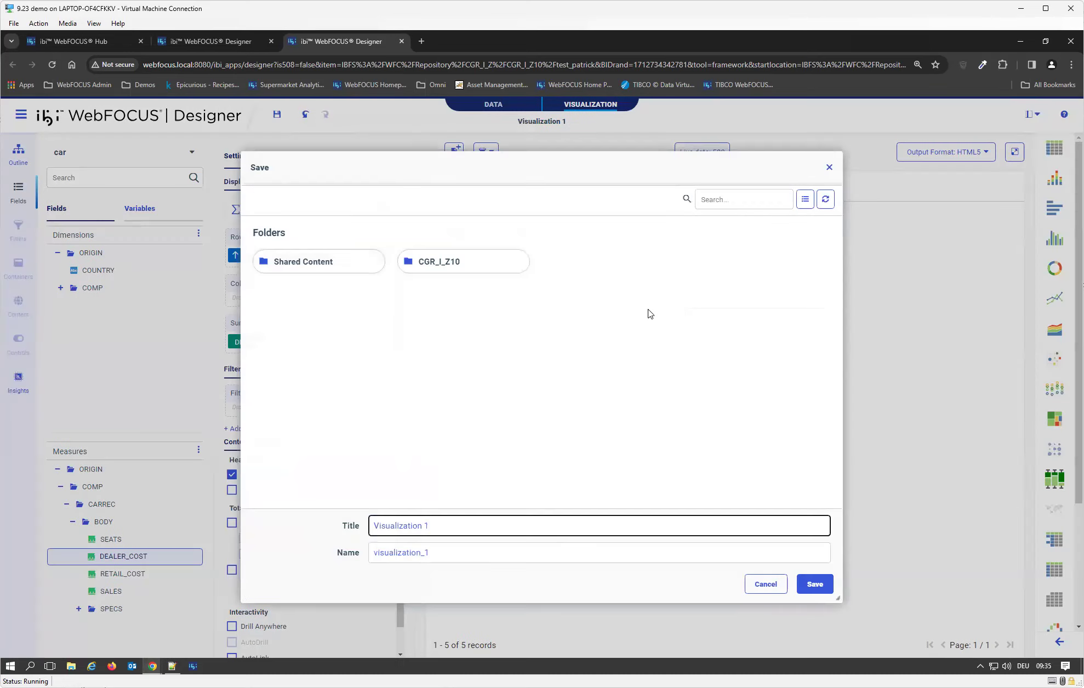
left_click(310, 260)
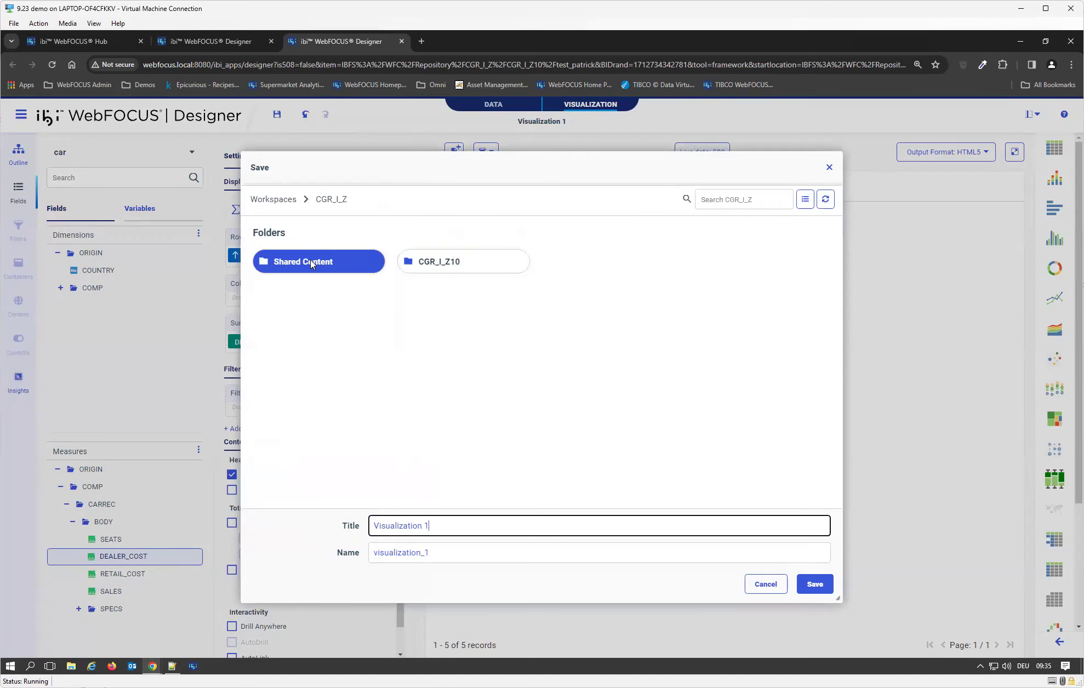
left_click(434, 267)
double_click(435, 267)
left_click(424, 270)
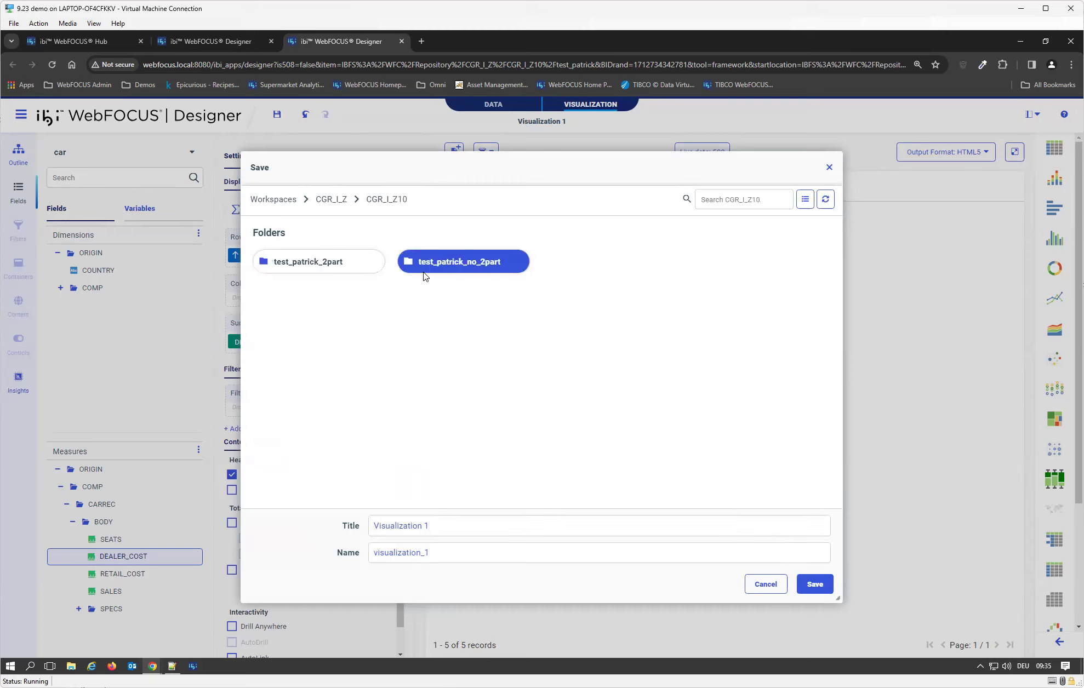
double_click(500, 267)
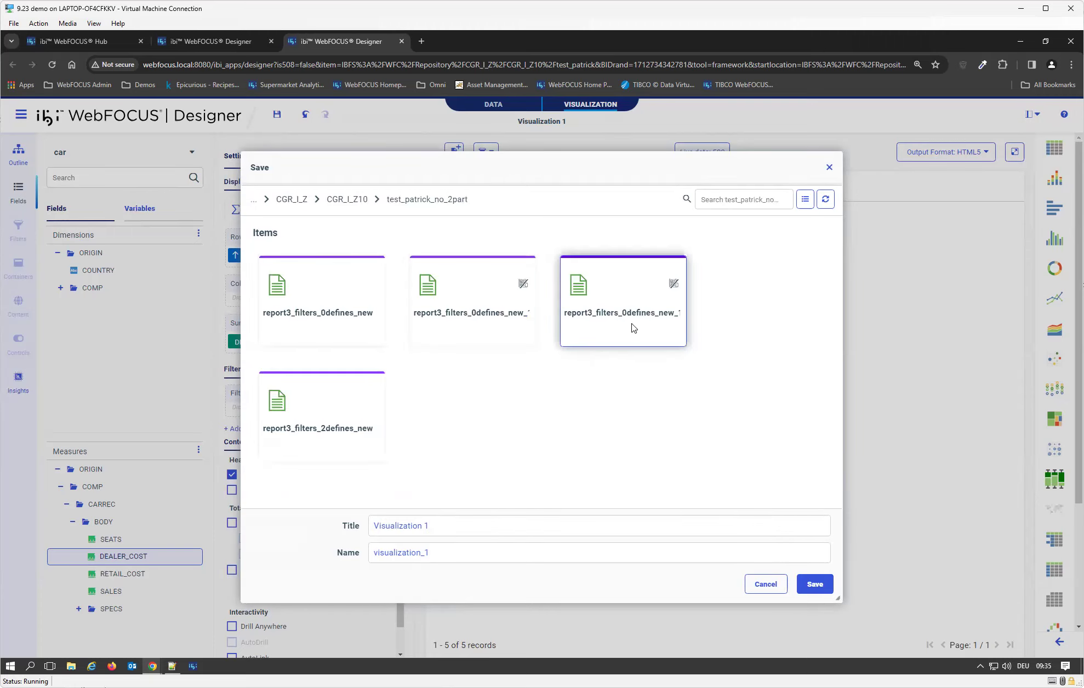
left_click(734, 553)
left_click(723, 530)
left_click_drag(467, 518, 303, 522)
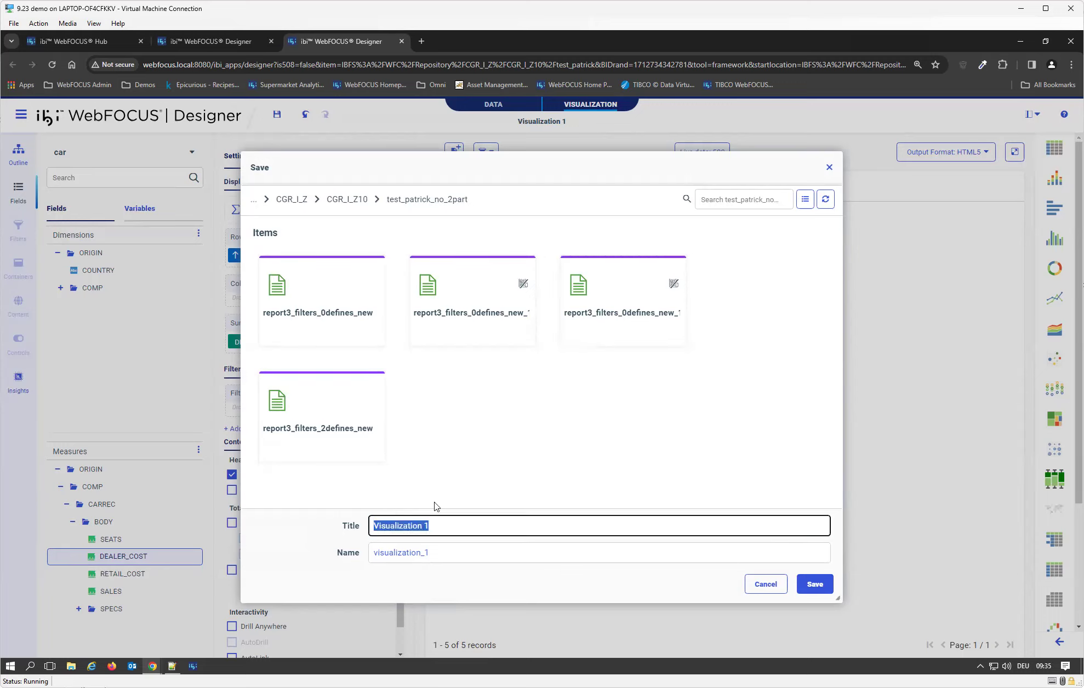
type("Drill Report")
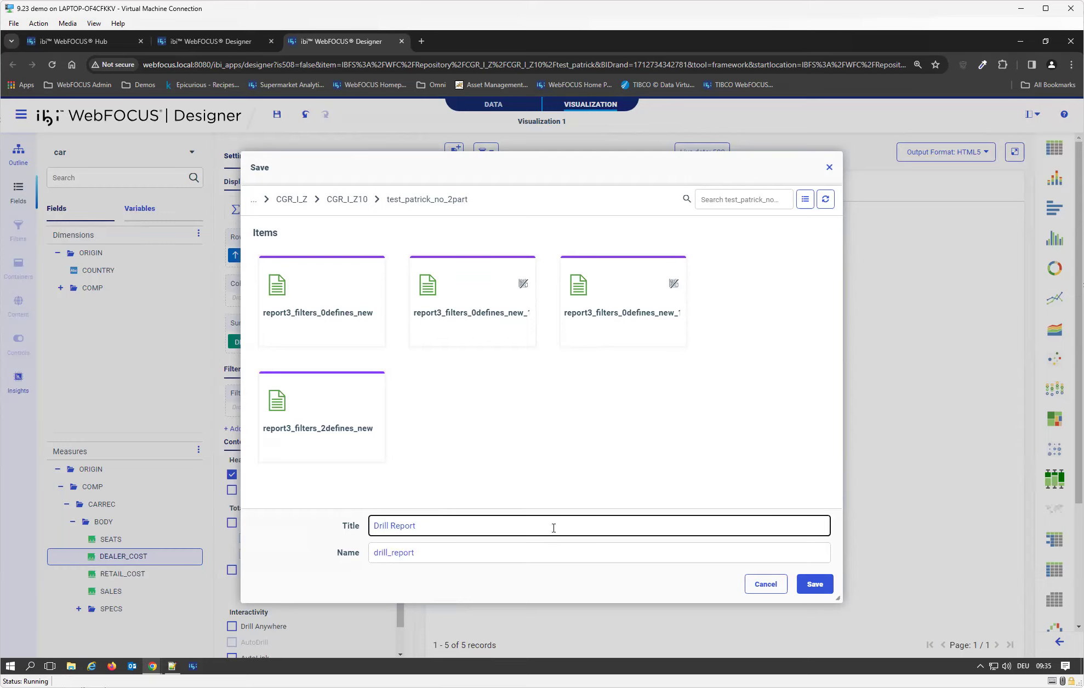
left_click(823, 588)
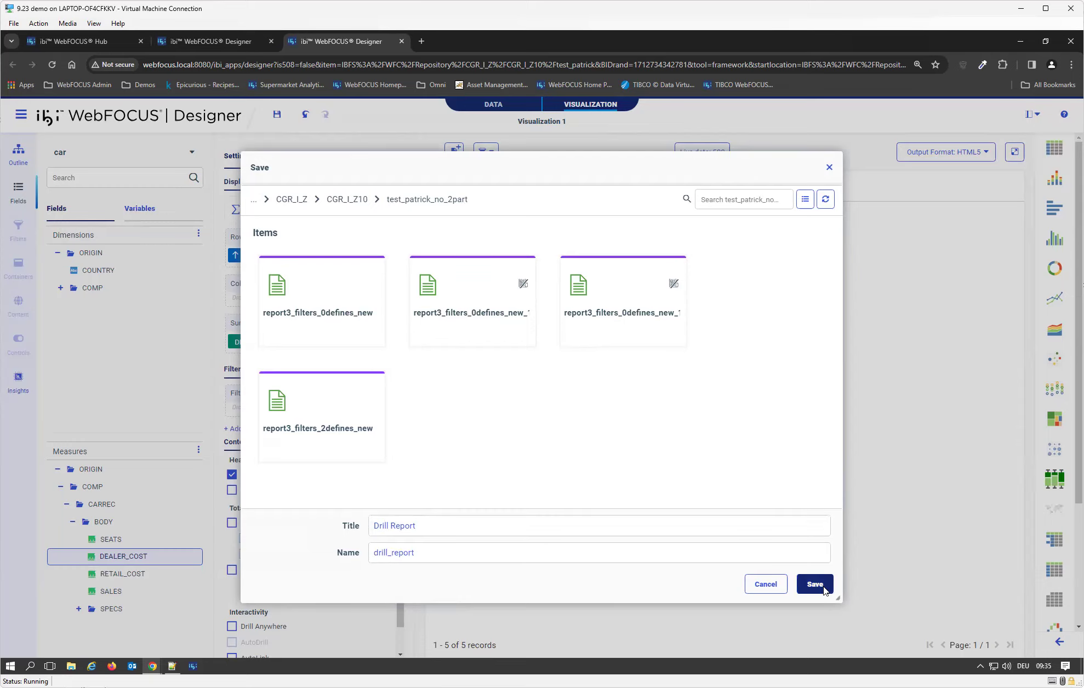
Return to the three-container page, reload the folder's content list and place Drill Report in Container 1
left_click(210, 40)
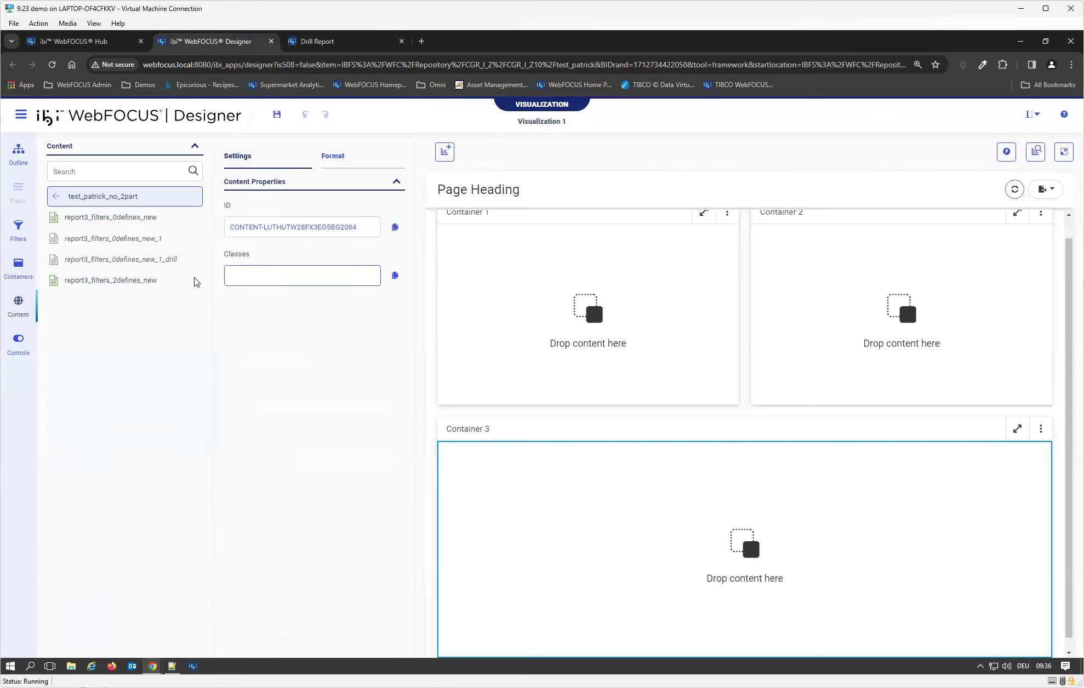
left_click(48, 198)
left_click(128, 237)
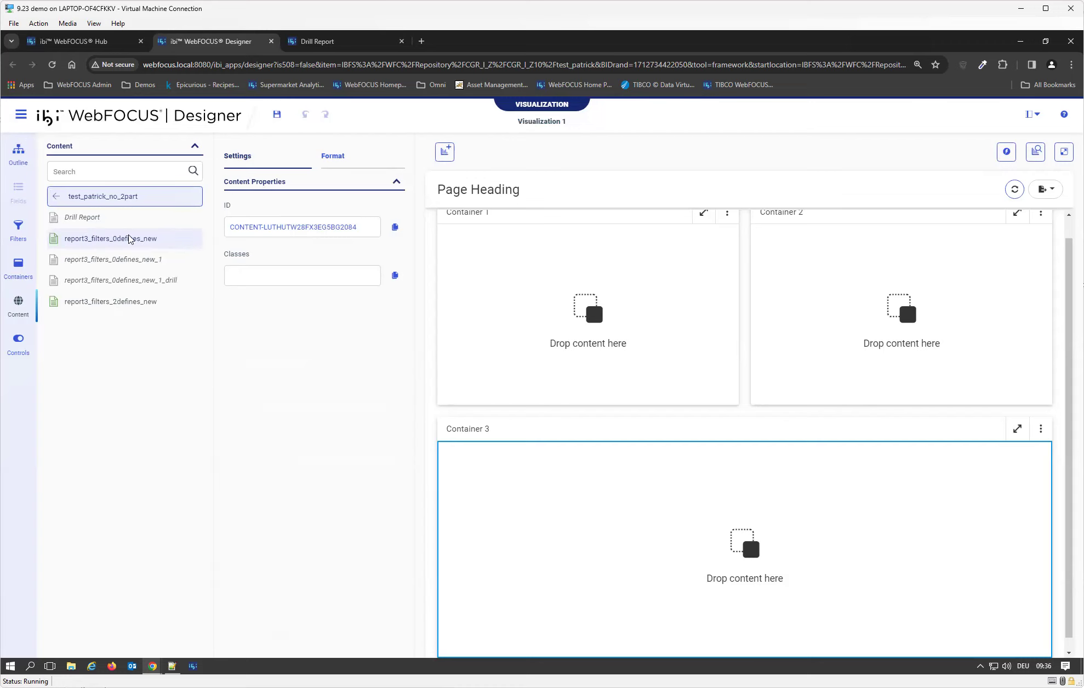
left_click_drag(83, 222, 589, 329)
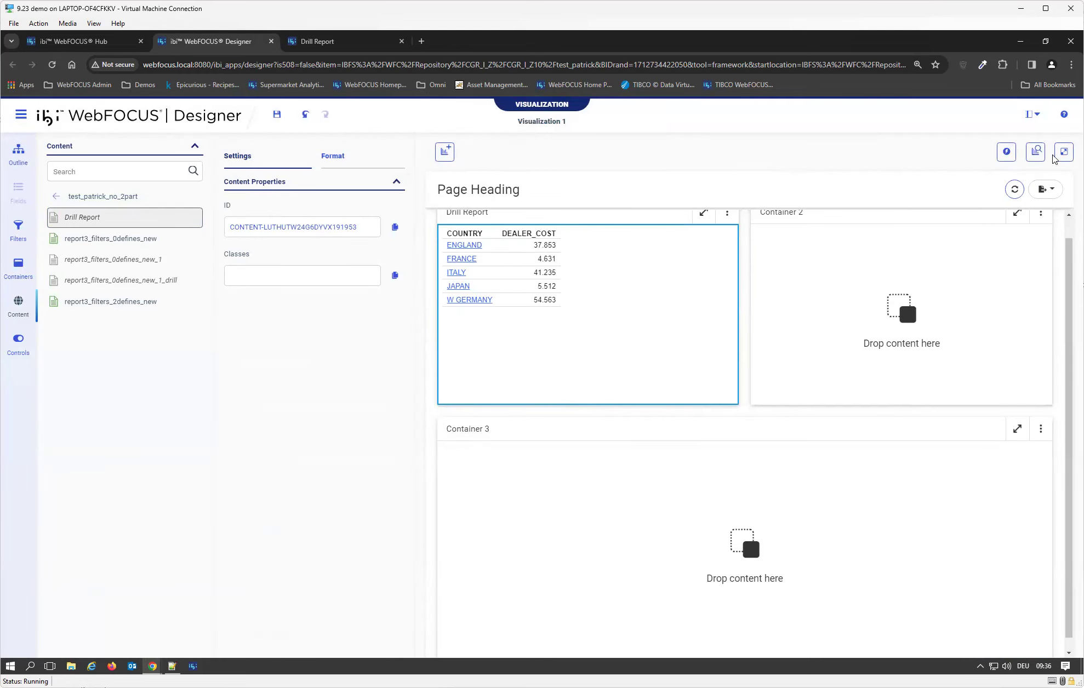
Save the page with the title Drill Page in the same folder
left_click(277, 115)
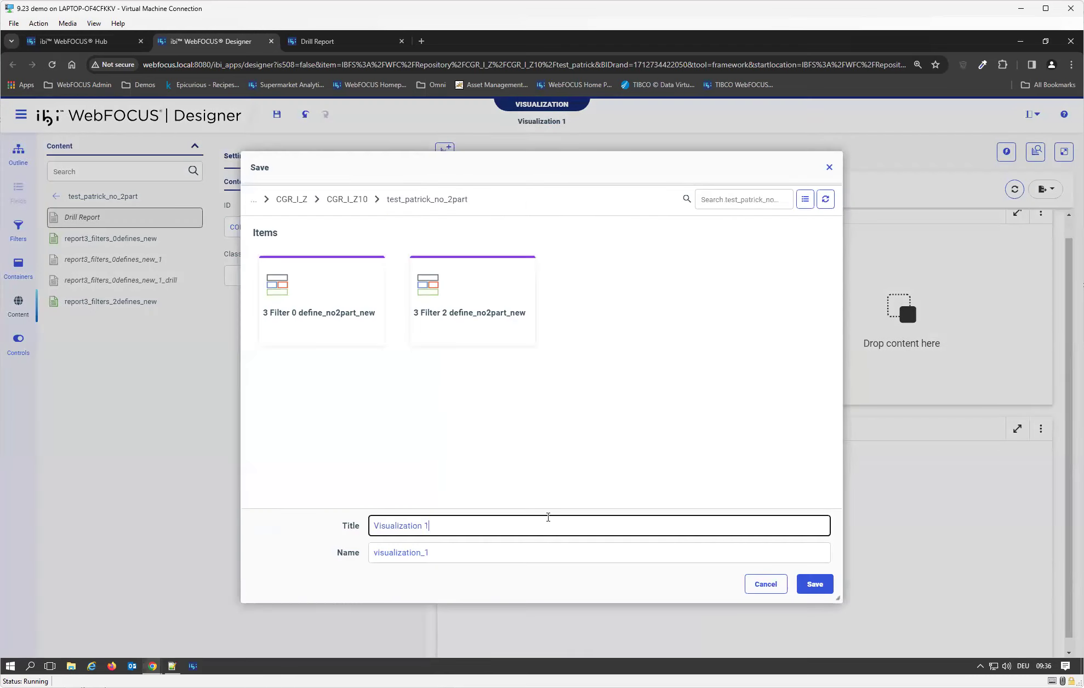
left_click_drag(432, 526, 279, 521)
type("Drill Page")
left_click(814, 584)
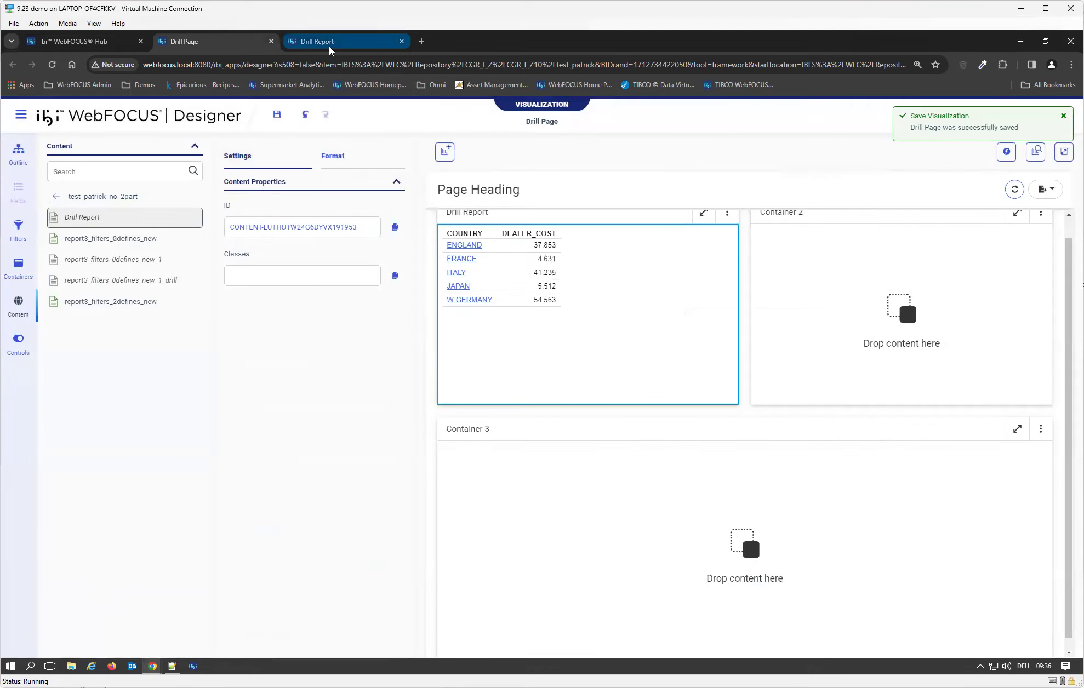
Close the Drill Report and Drill Page designers to return to the Hub workspace
left_click(329, 43)
left_click(402, 41)
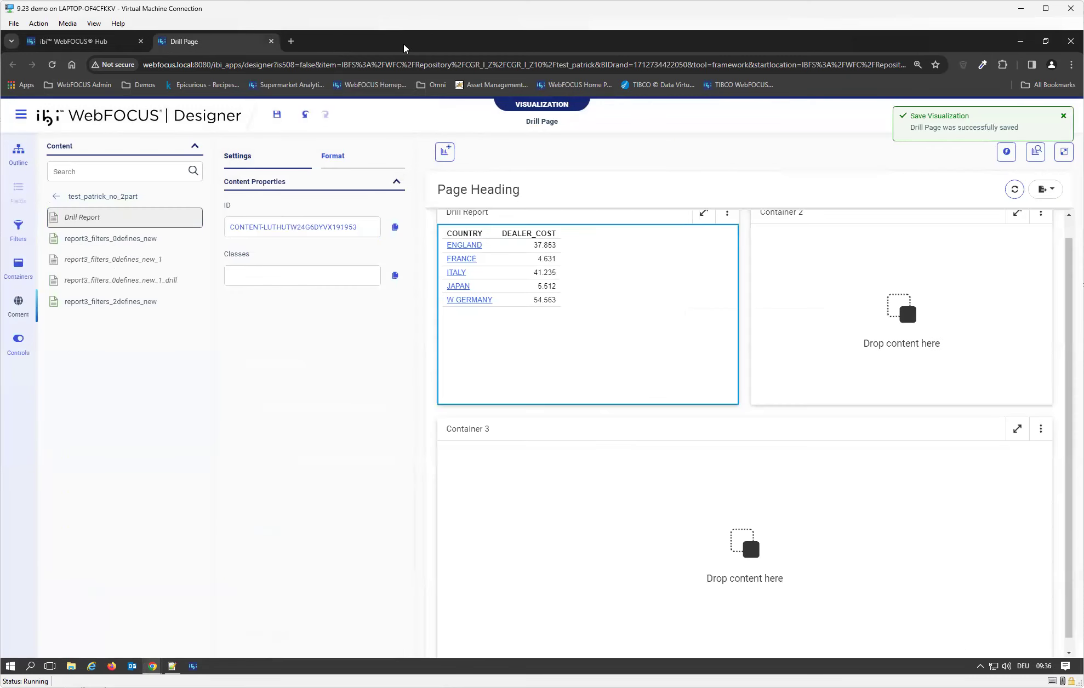
left_click(269, 41)
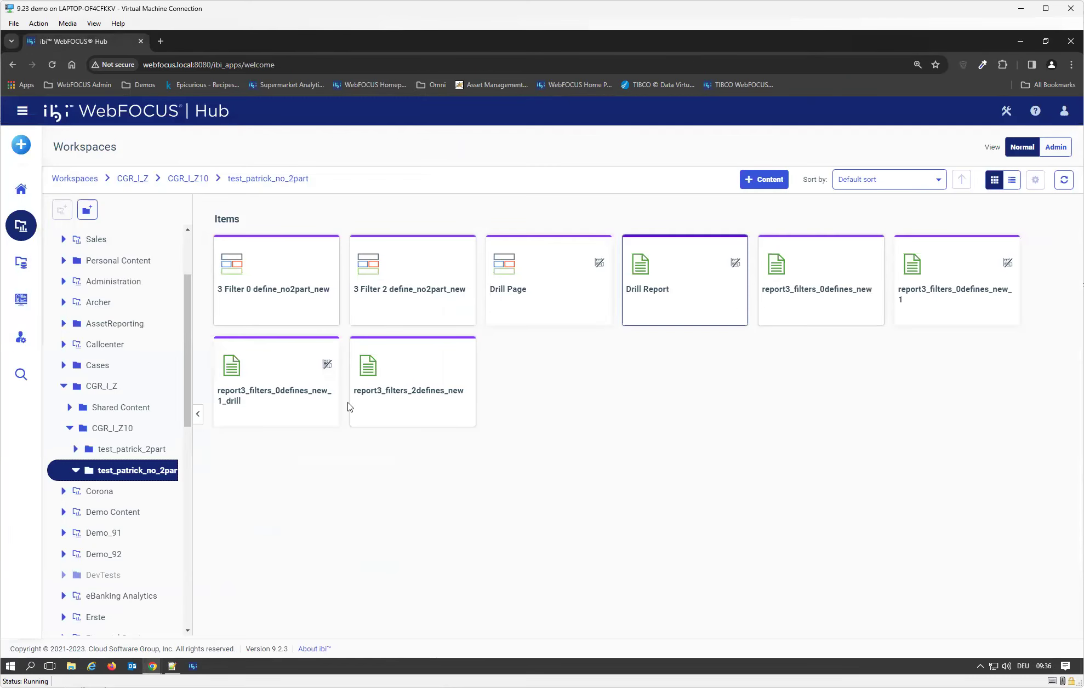
Run Drill Page in a new window, test the JAPAN drill-down, dismiss Google's consent notice and return to the running page
right_click(531, 321)
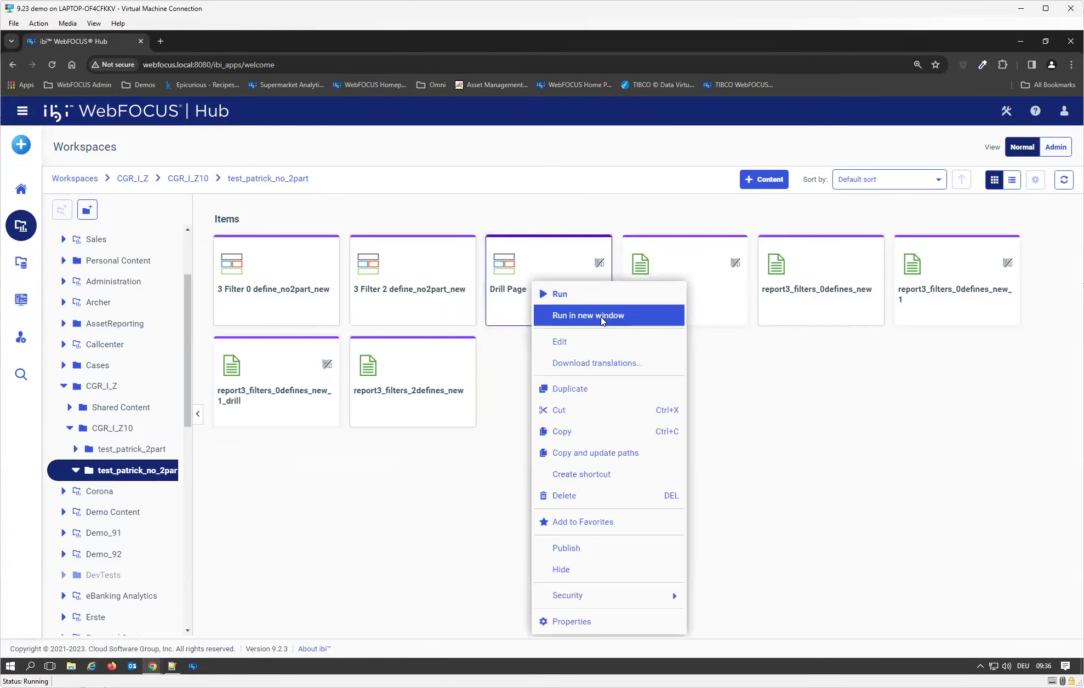
left_click(602, 318)
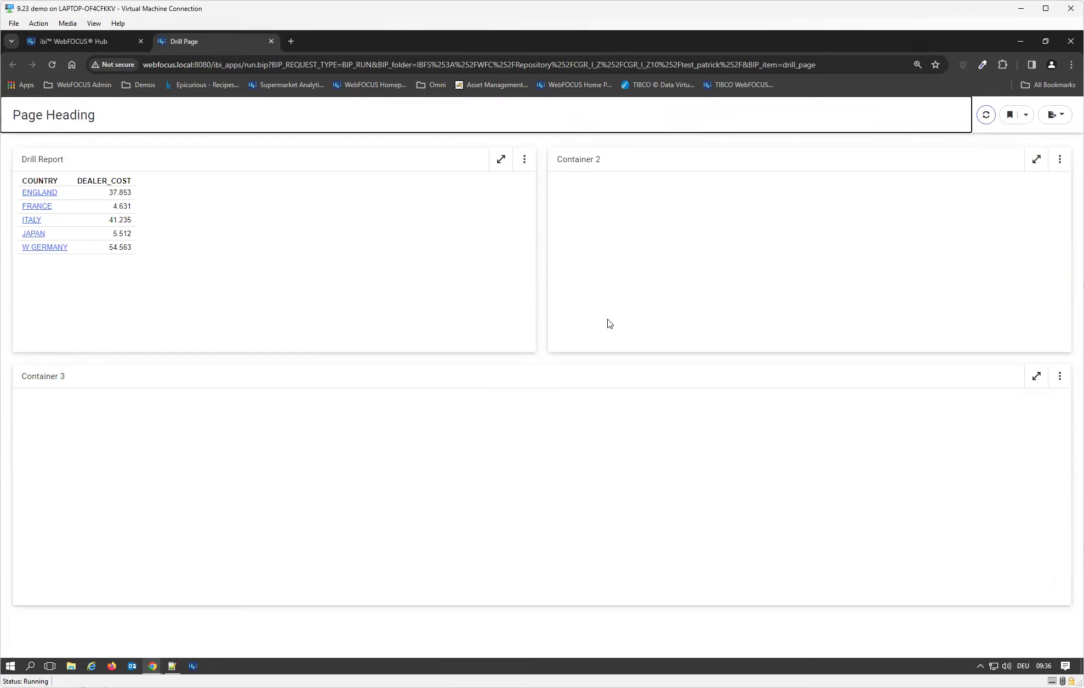
left_click(32, 233)
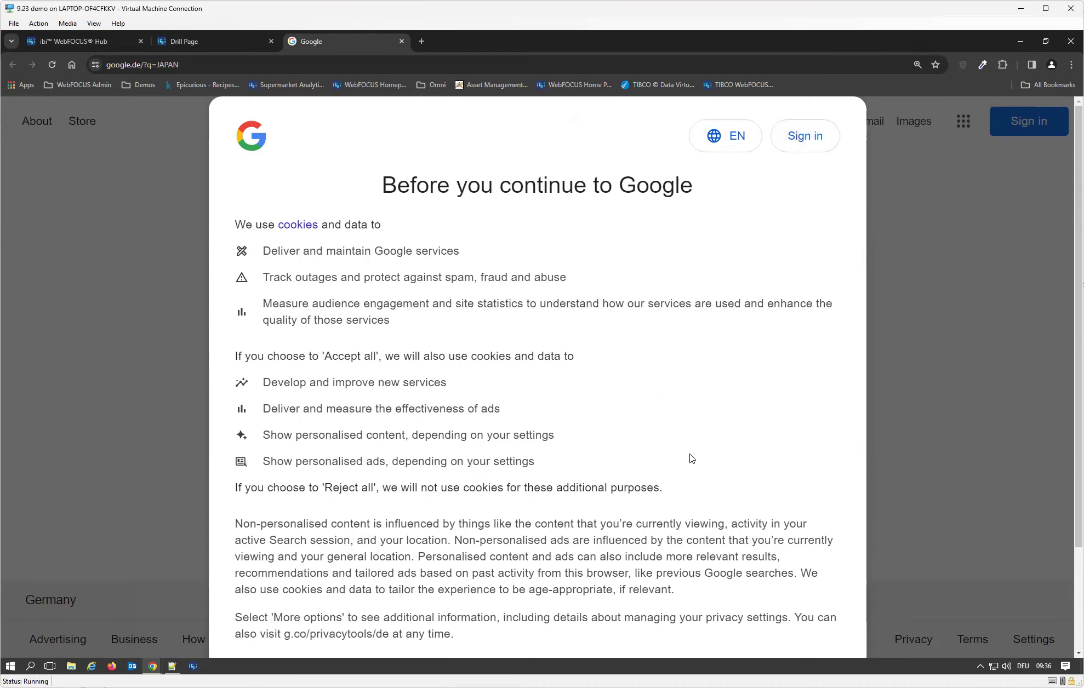
scroll(692, 458, "down", 3)
left_click(593, 547)
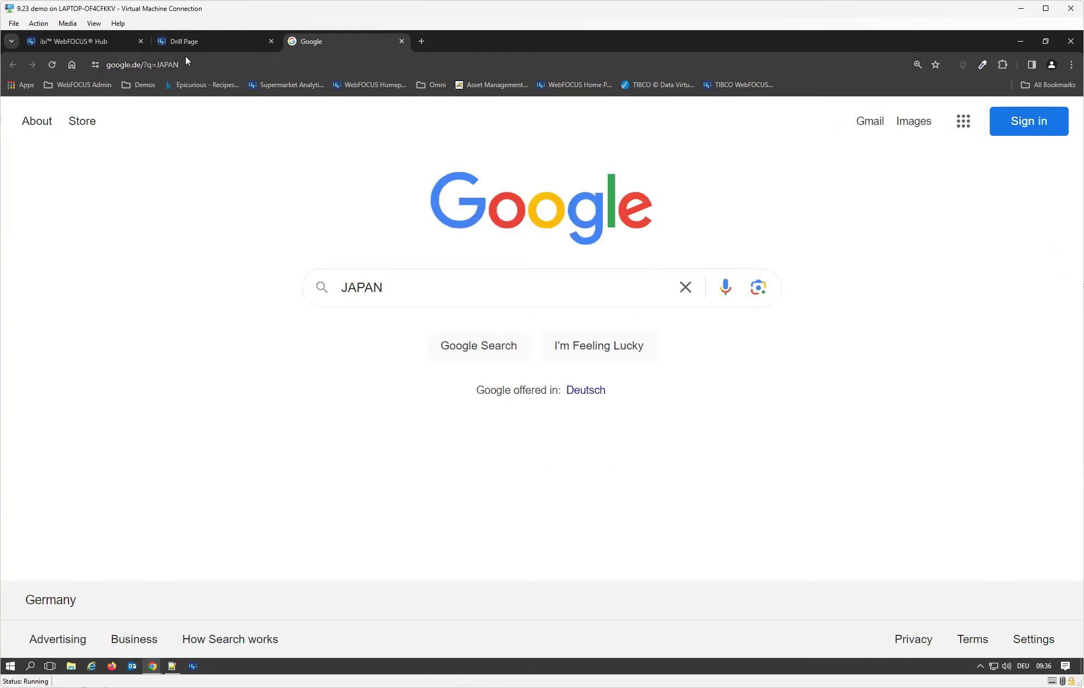
left_click(190, 42)
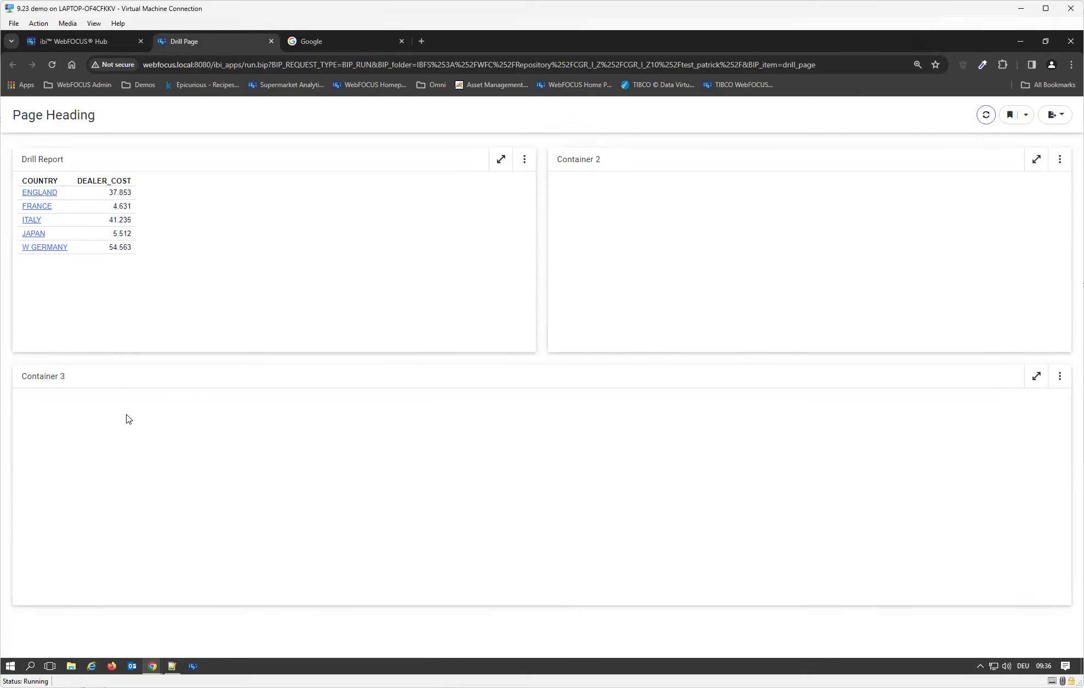
Return to the Hub workspace, open Drill Page for editing and select Container 3
left_click(73, 43)
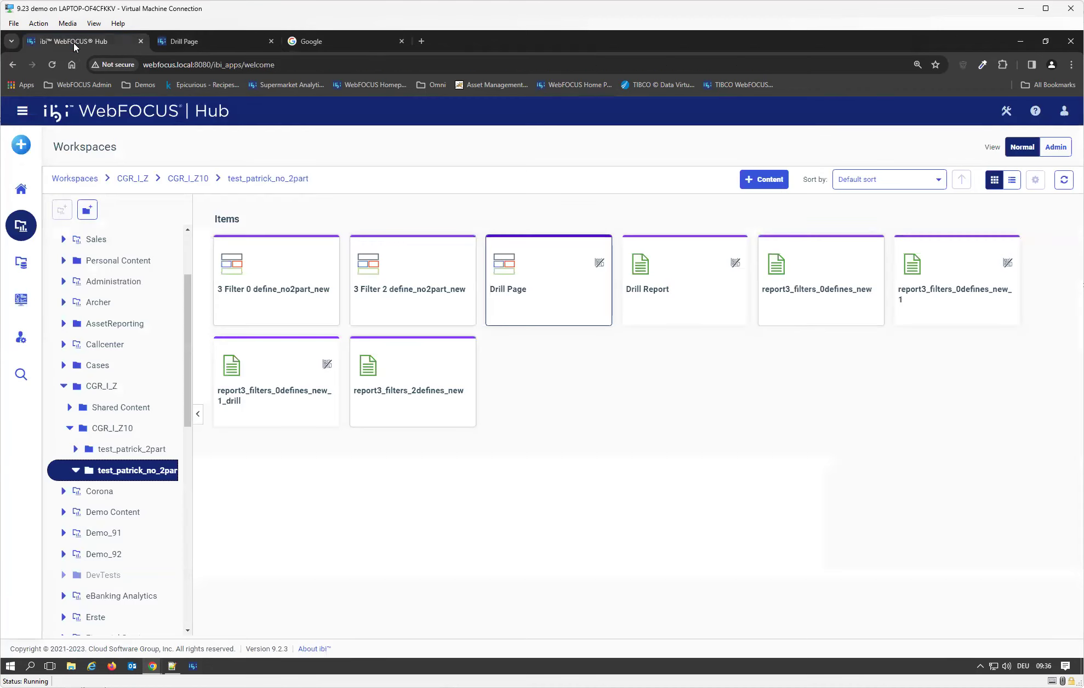
right_click(684, 321)
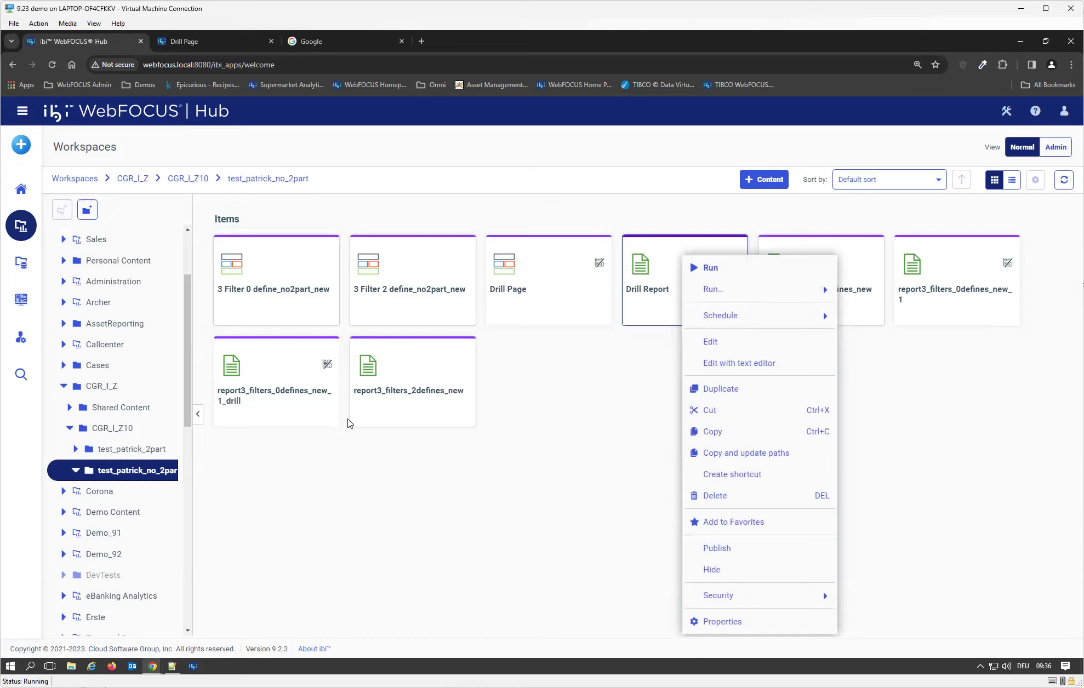
right_click(541, 316)
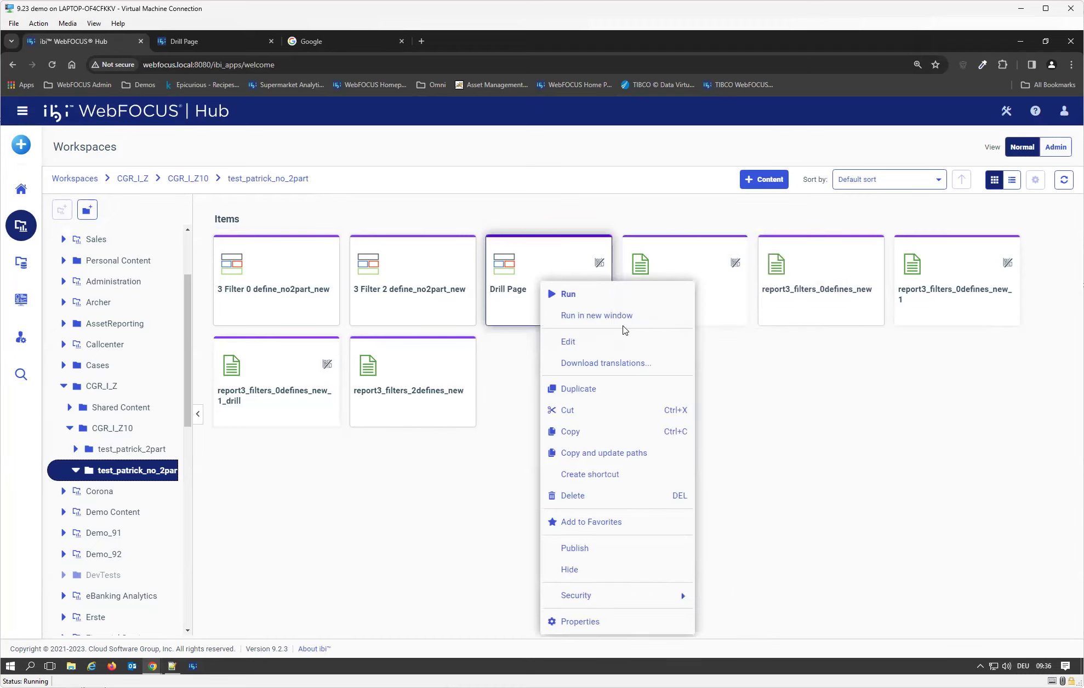
left_click(612, 345)
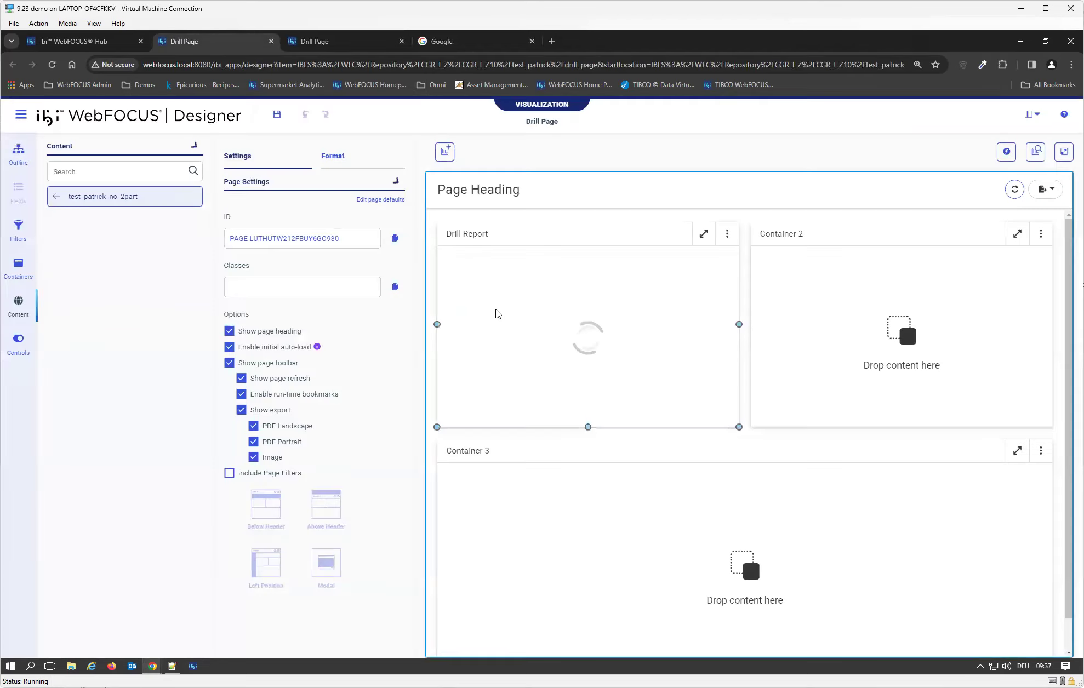
left_click(664, 549)
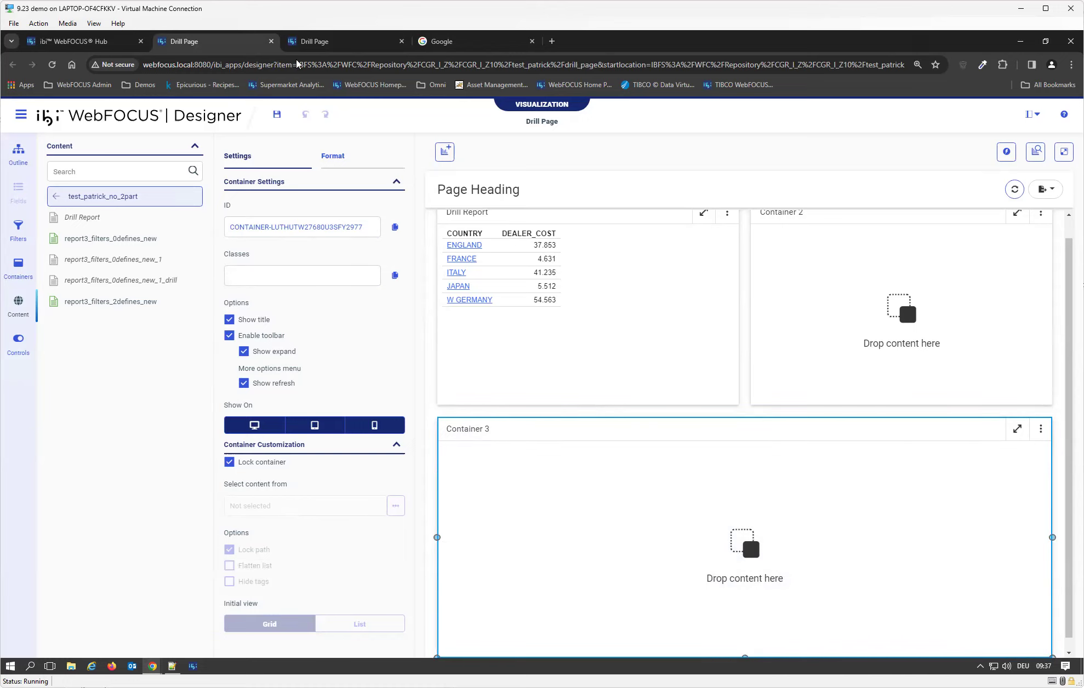
Close the running Drill Page and return to its designer
left_click(308, 41)
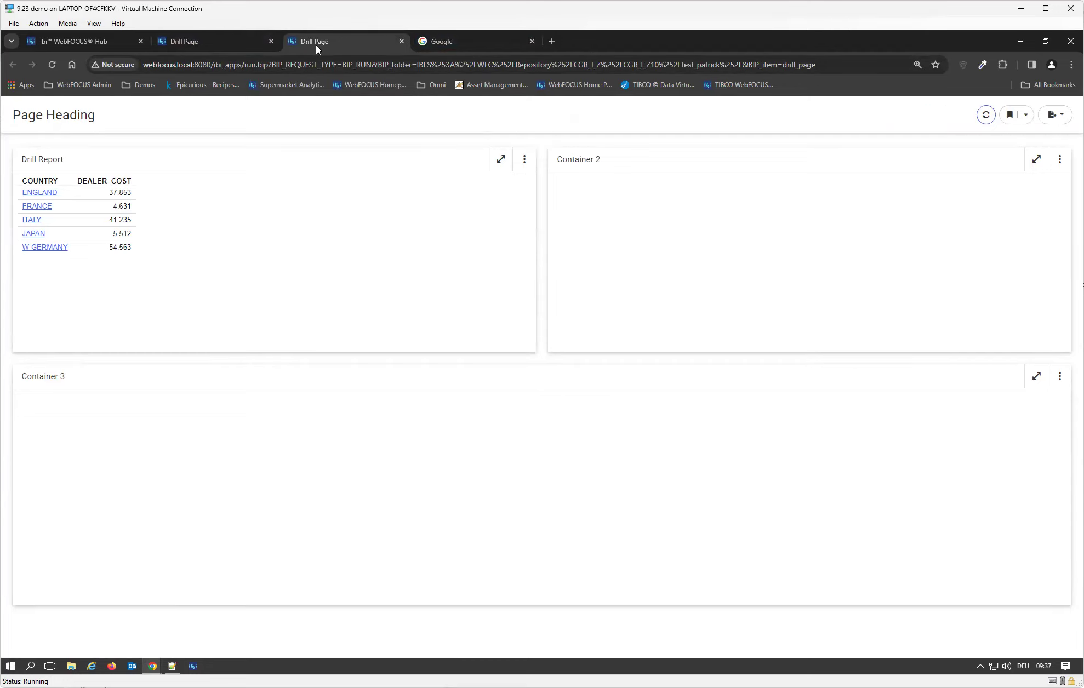
left_click(402, 41)
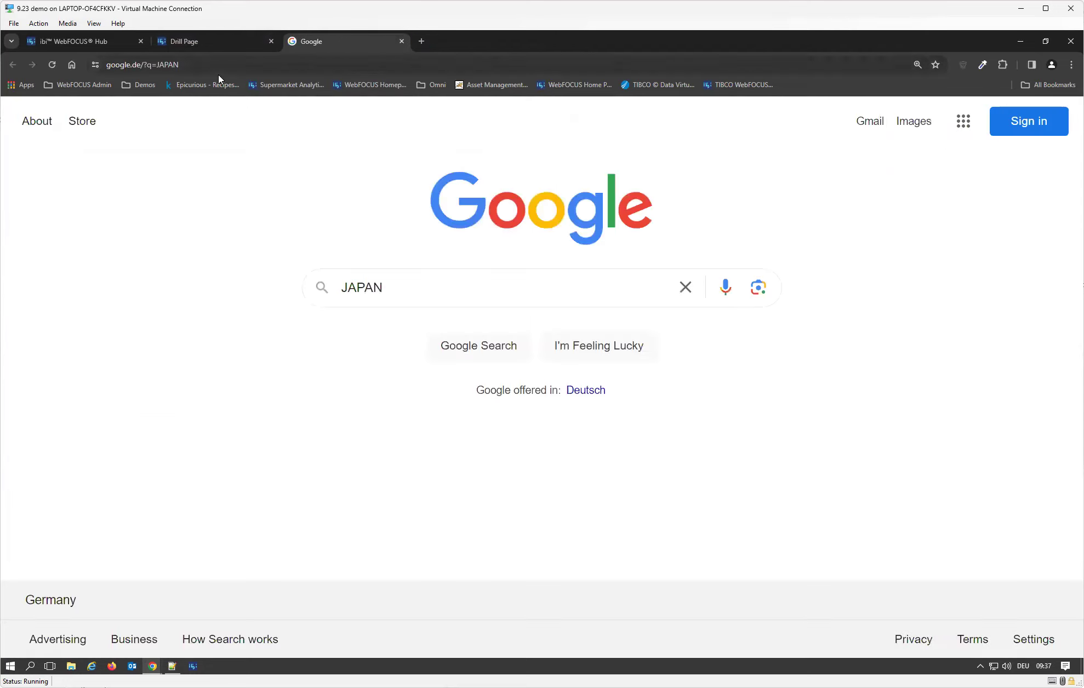
left_click(202, 42)
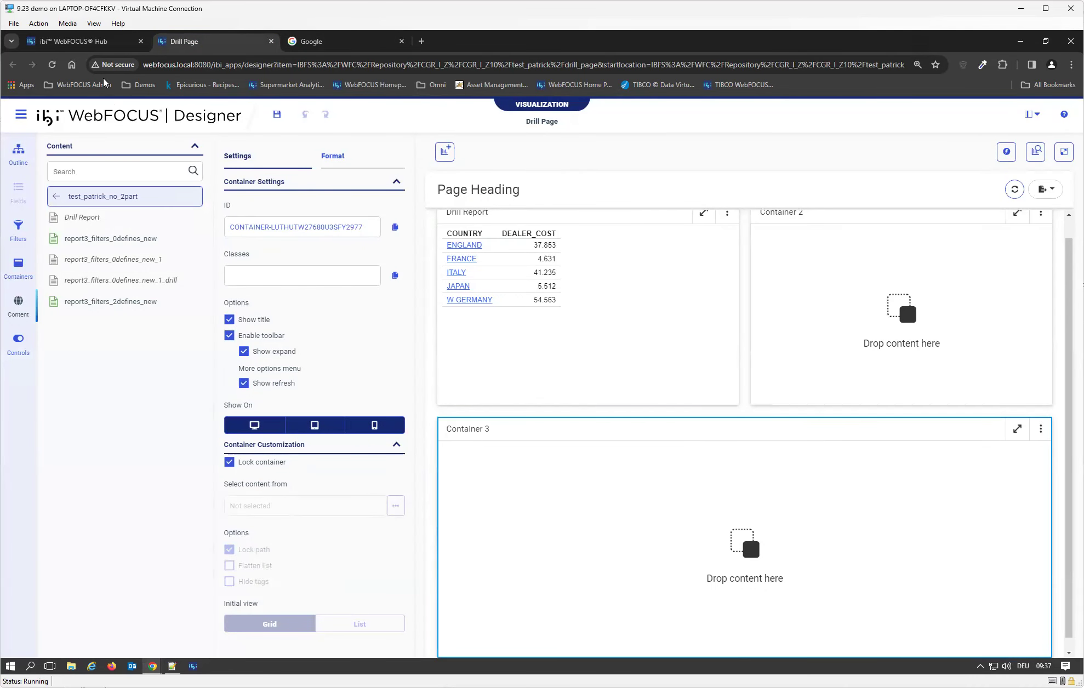
Open Drill Report for editing from the Hub, test the W GERMANY drill-down and close the Google page it opens
left_click(96, 41)
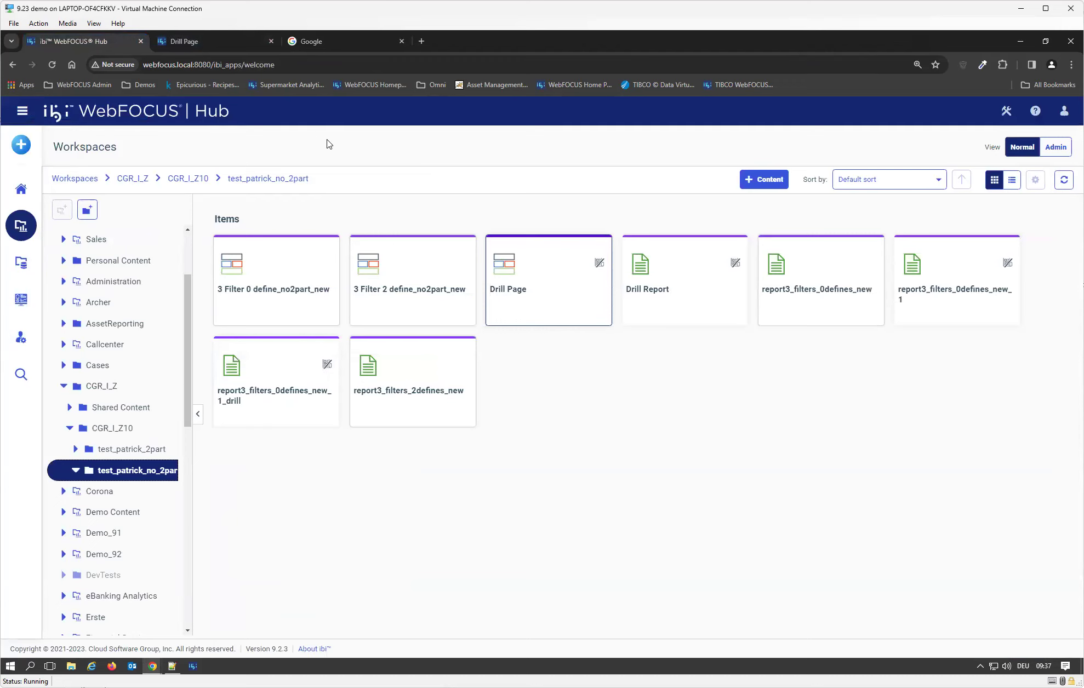
right_click(666, 310)
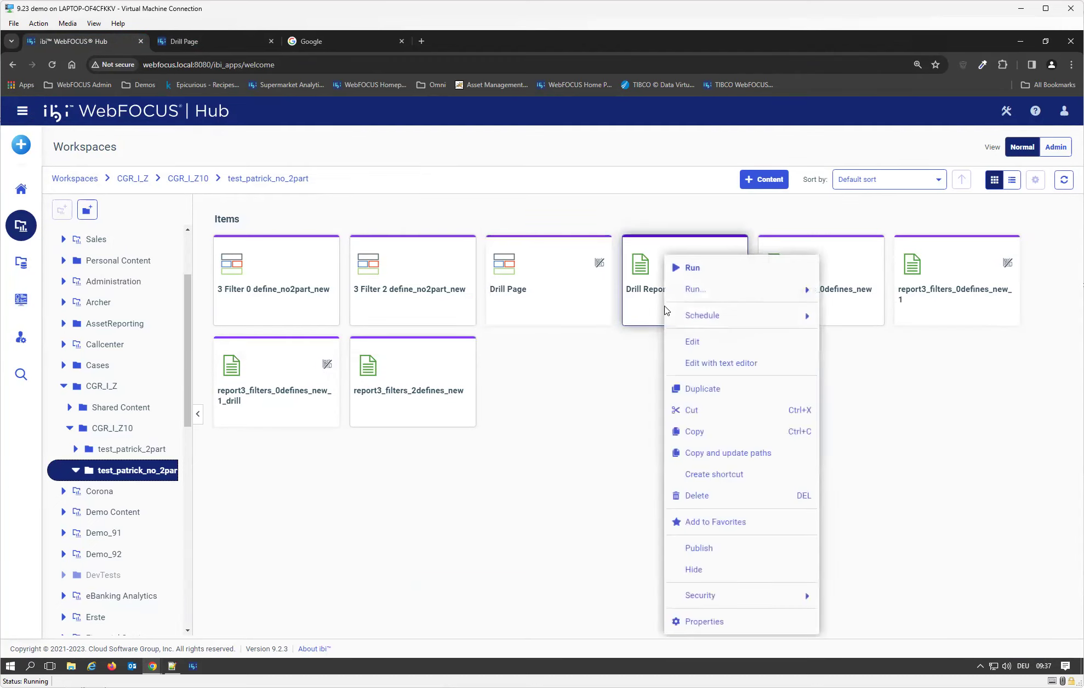
left_click(717, 347)
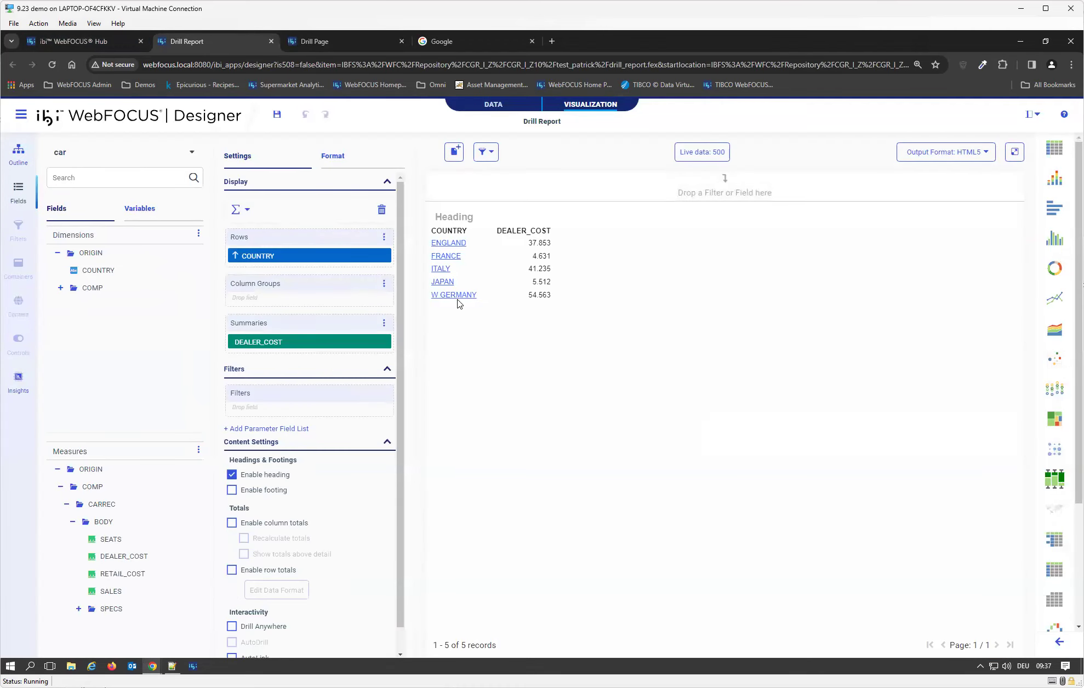
left_click(458, 294)
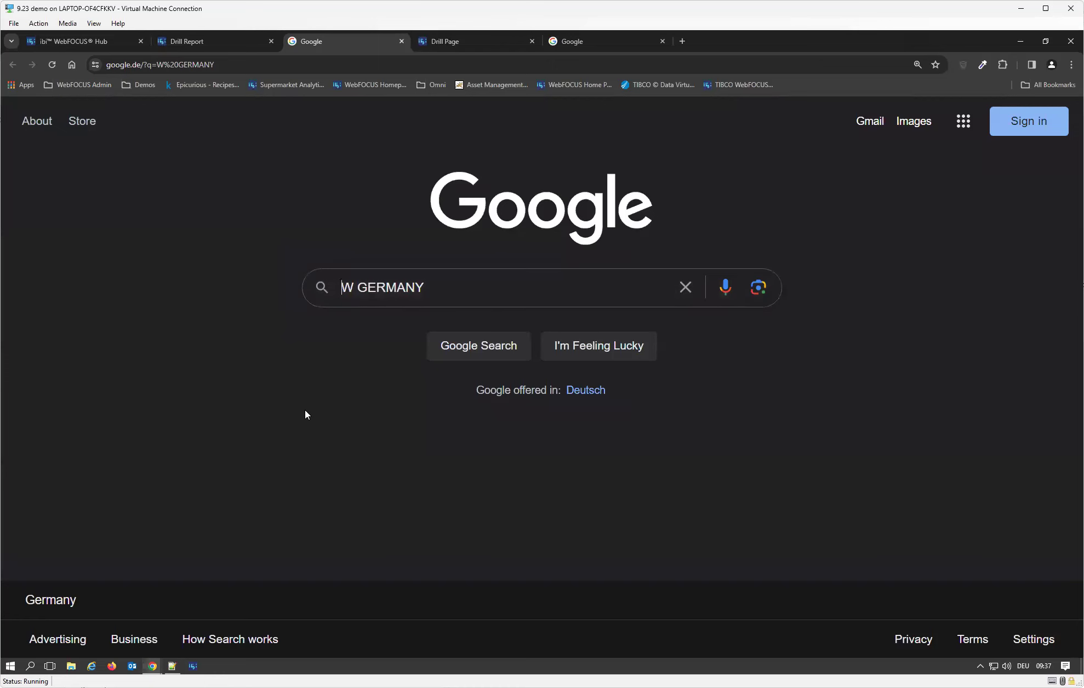
left_click(402, 42)
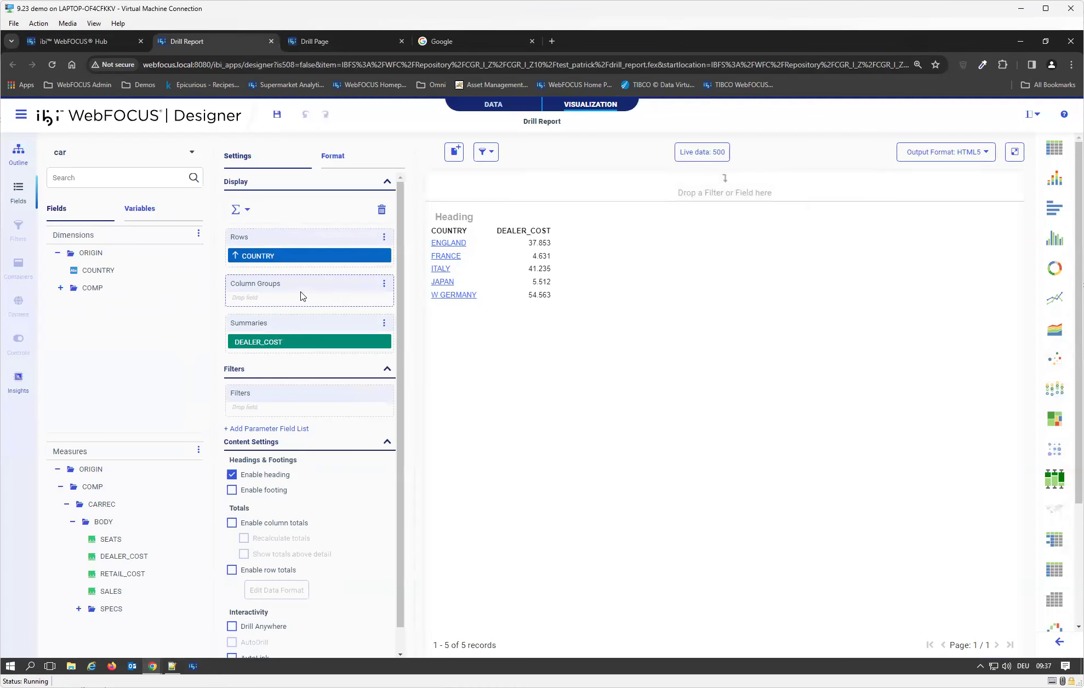
Open the COUNTRY drill-down configuration and compare its Window/Frame target with the content ID of Container 3 on Drill Page
right_click(275, 257)
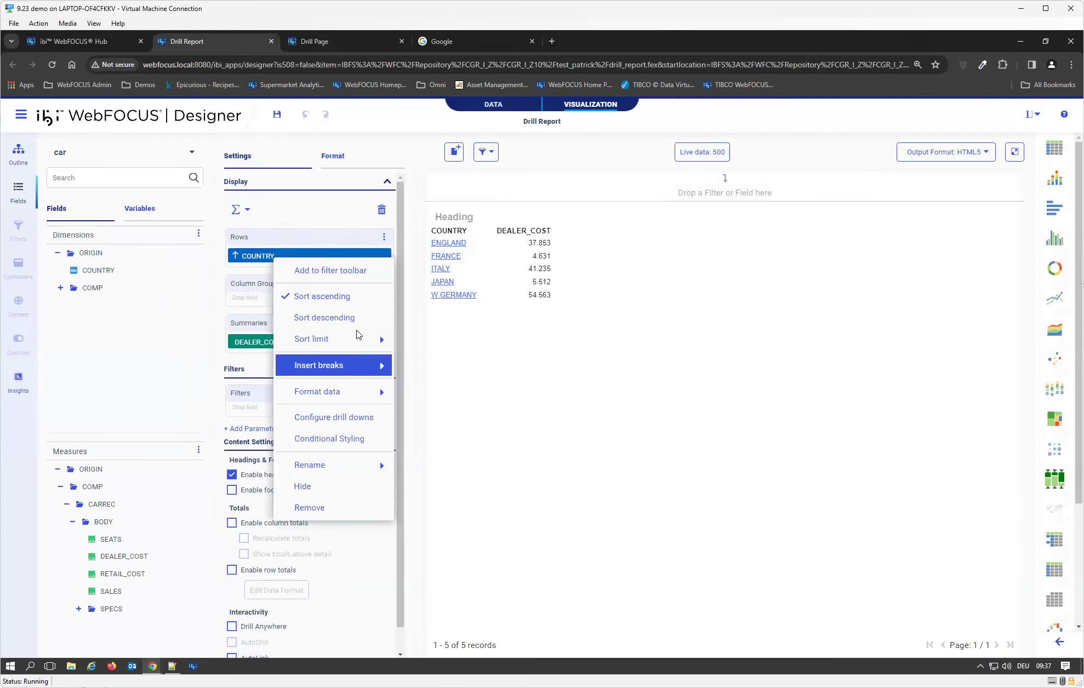
left_click(372, 427)
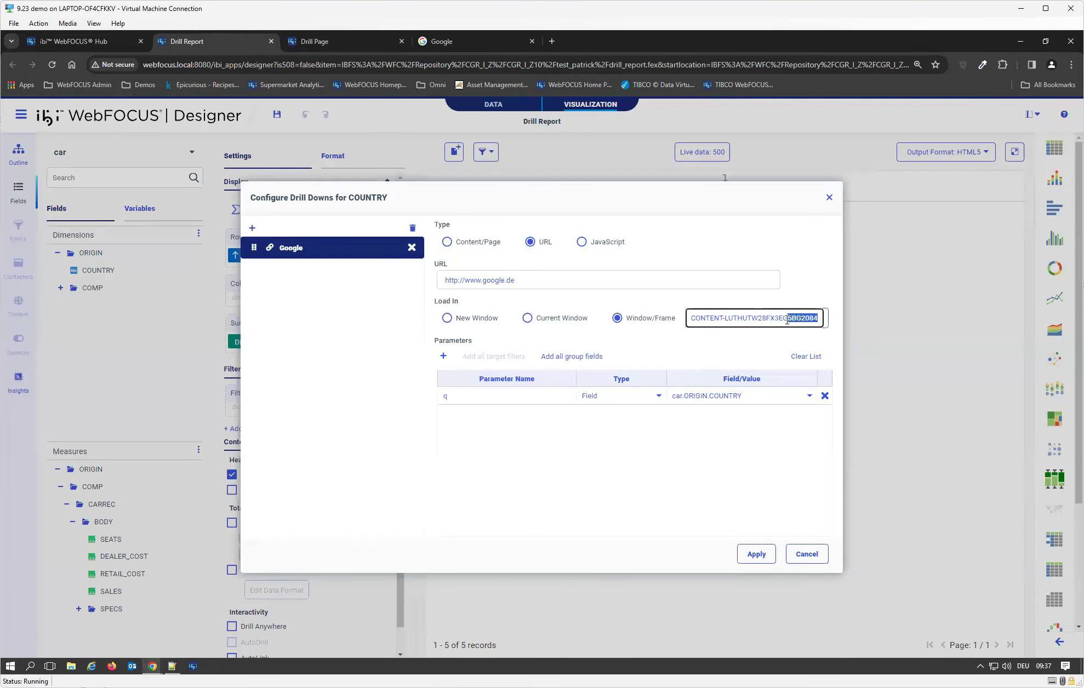
double_click(820, 314)
left_click(806, 318)
left_click(313, 44)
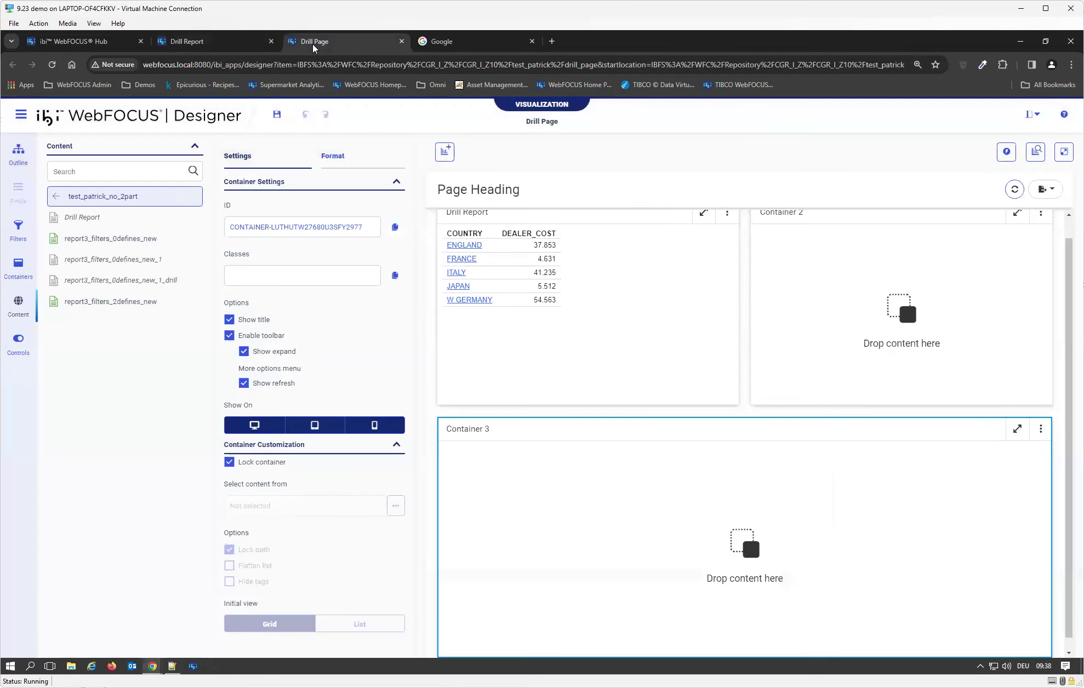
left_click(685, 528)
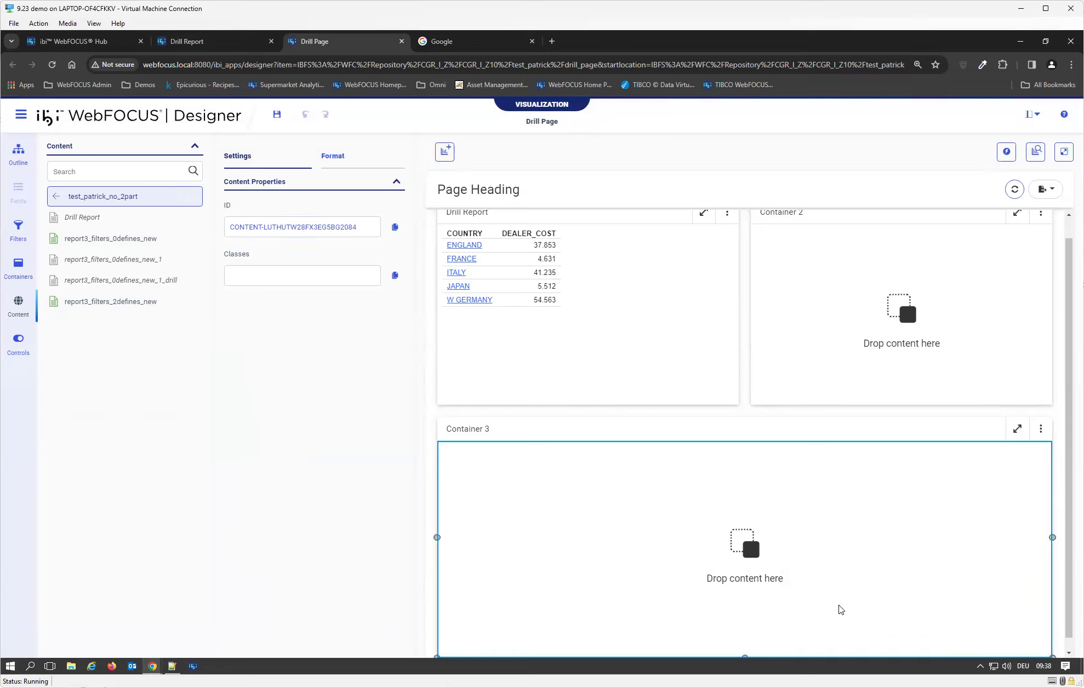
left_click(217, 44)
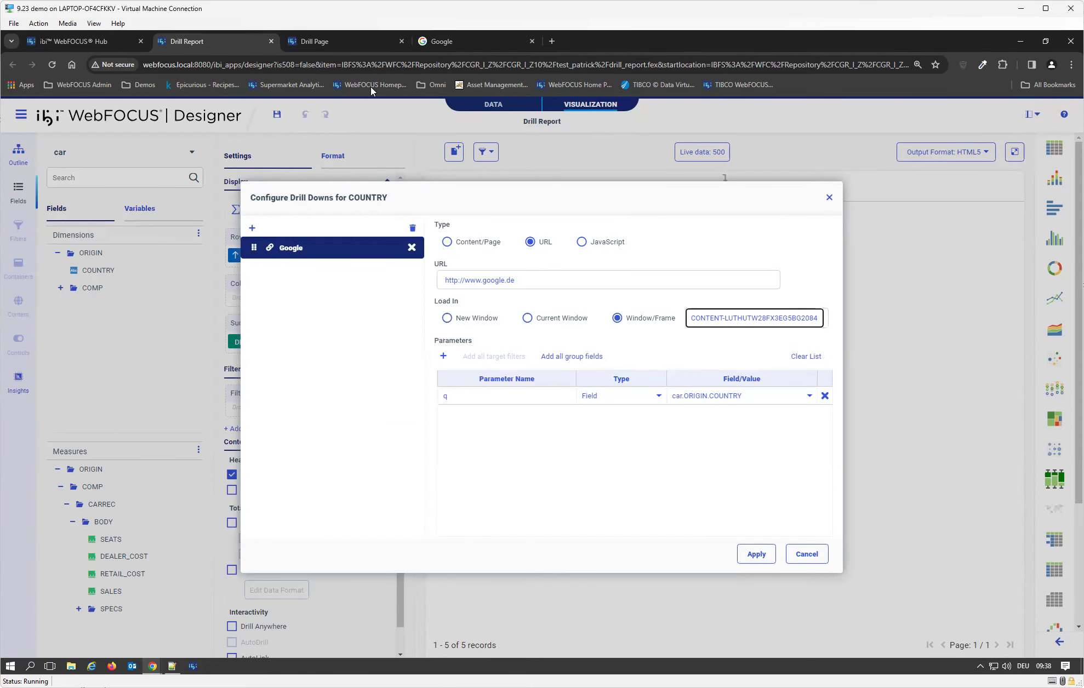
Place report3_filters_0defines_new in Container 3 of Drill Page and save the page
left_click(339, 41)
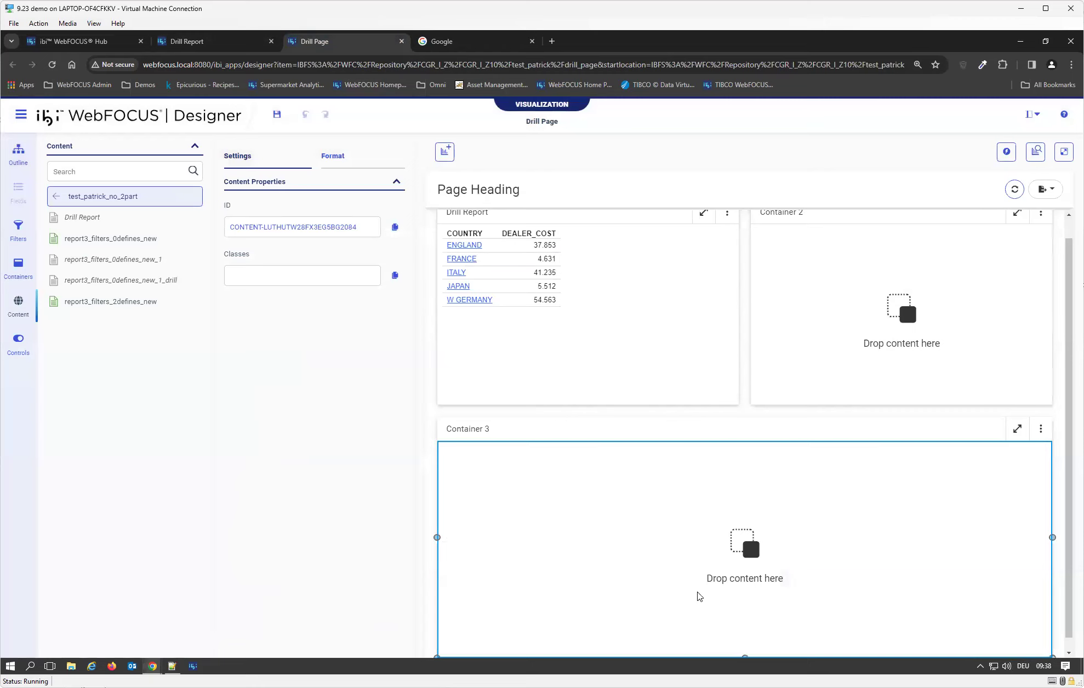
left_click_drag(123, 244, 690, 599)
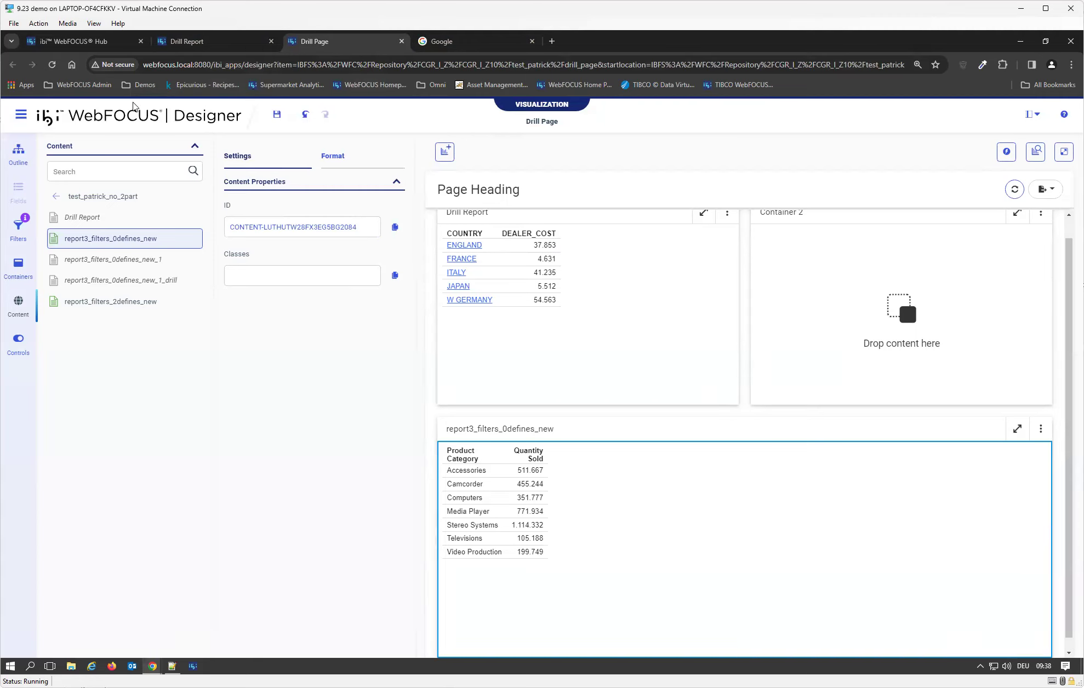
left_click(276, 115)
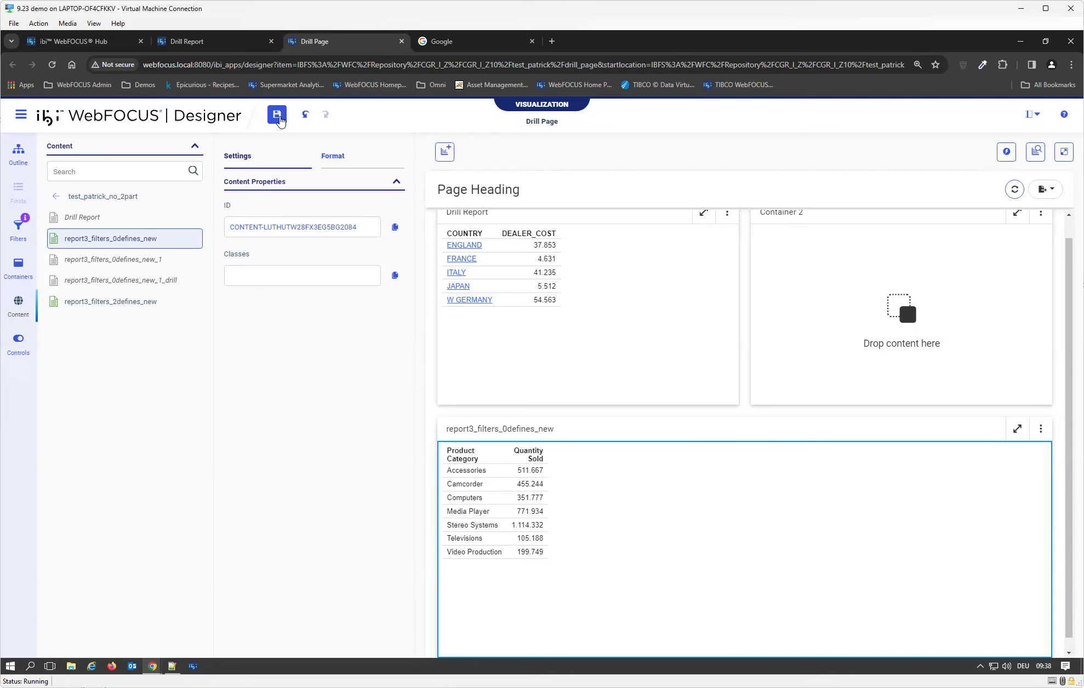
Close the Drill Page designer and the JAPAN Google page, and cancel the COUNTRY drill-down configuration
left_click(401, 42)
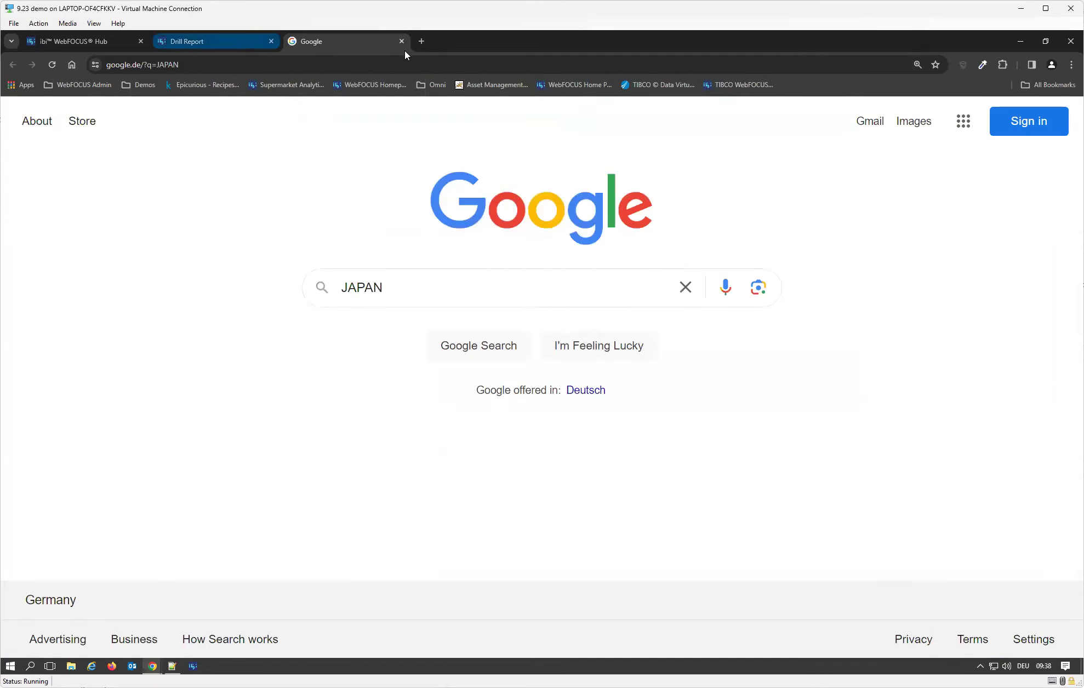
left_click(401, 42)
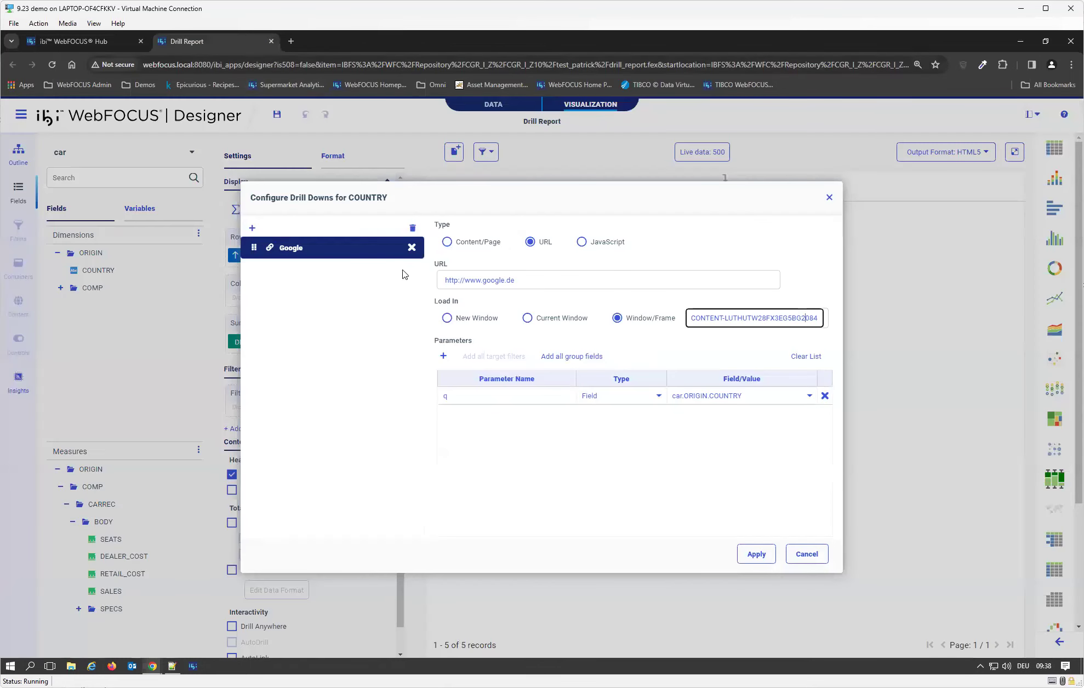
left_click(807, 554)
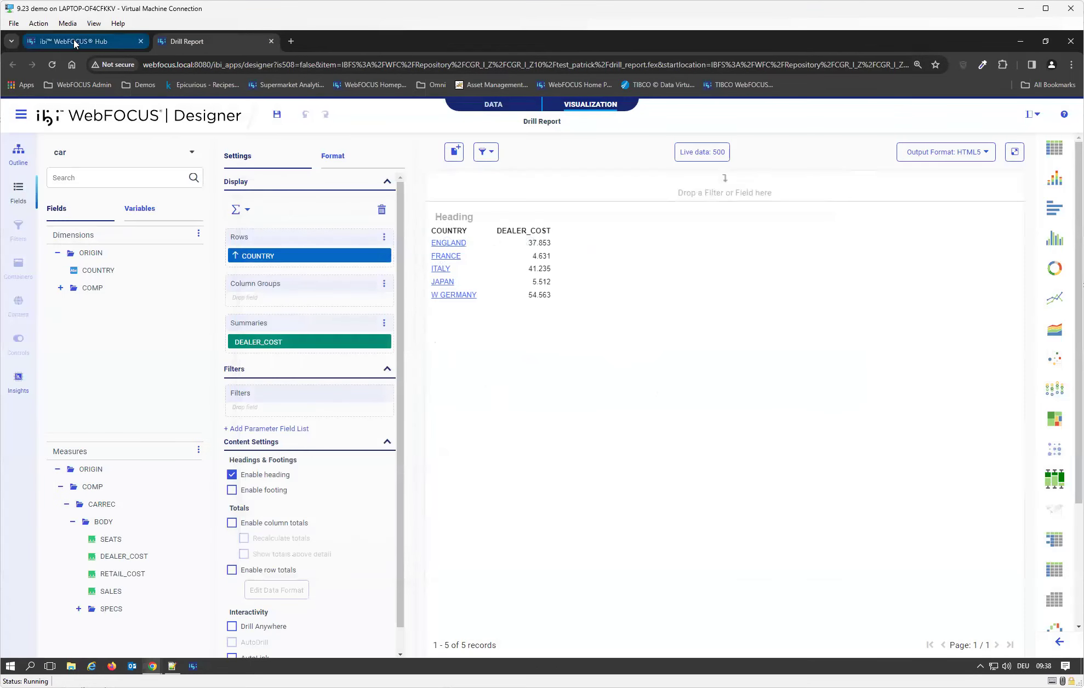
Run Drill Page in a new window from the Hub and follow the ITALY drill-down
left_click(76, 43)
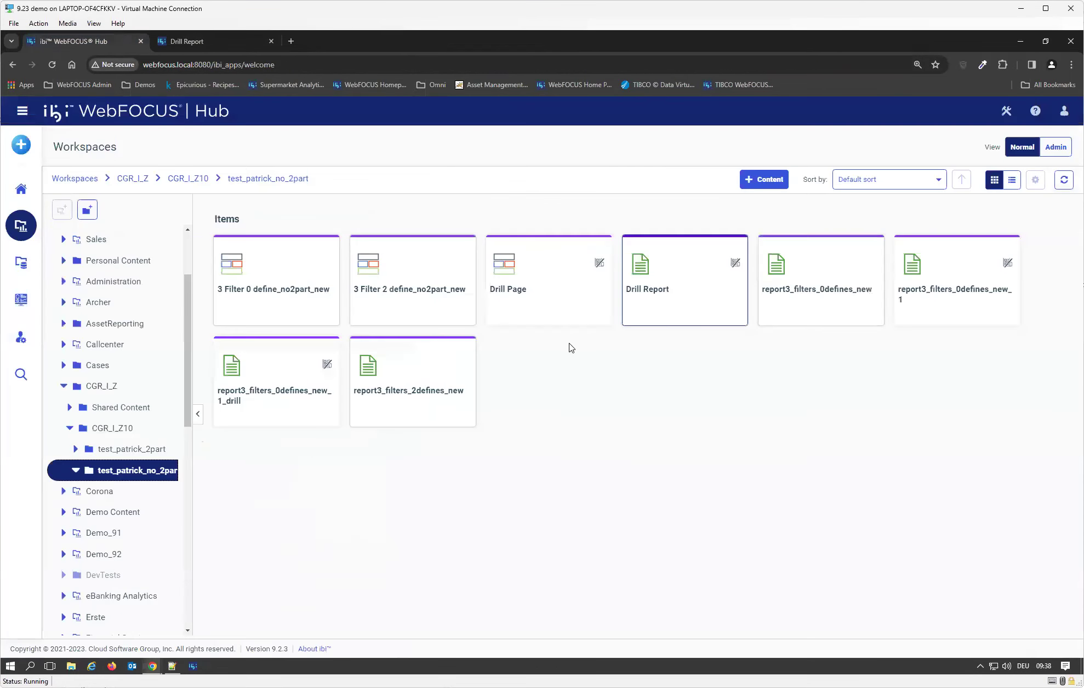
right_click(550, 291)
left_click(623, 314)
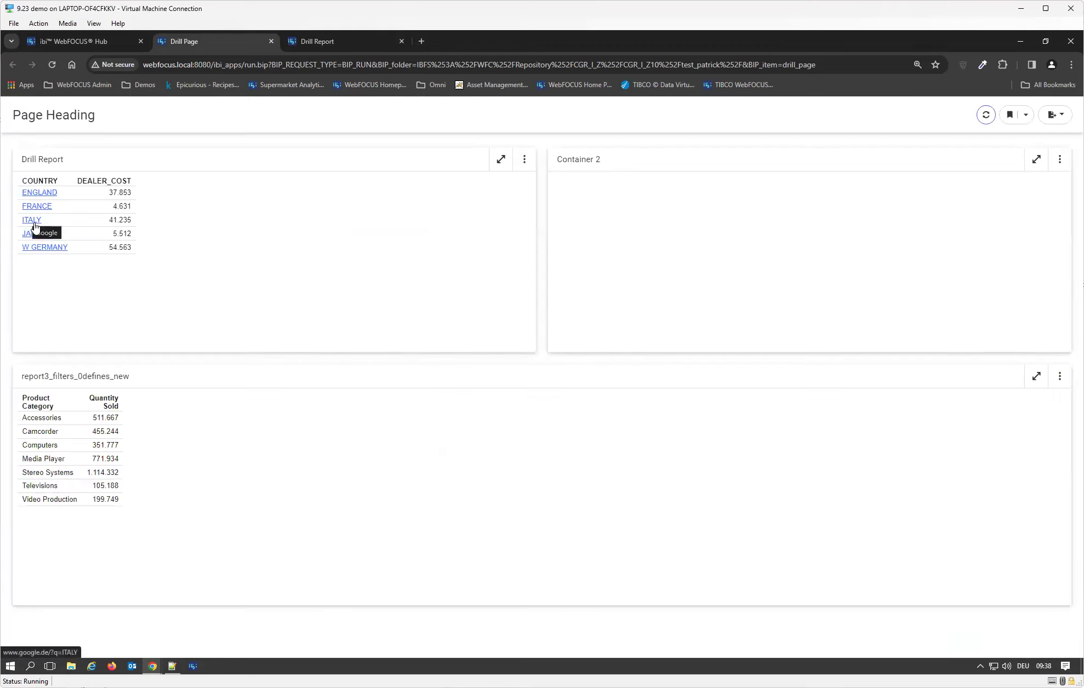
left_click(31, 220)
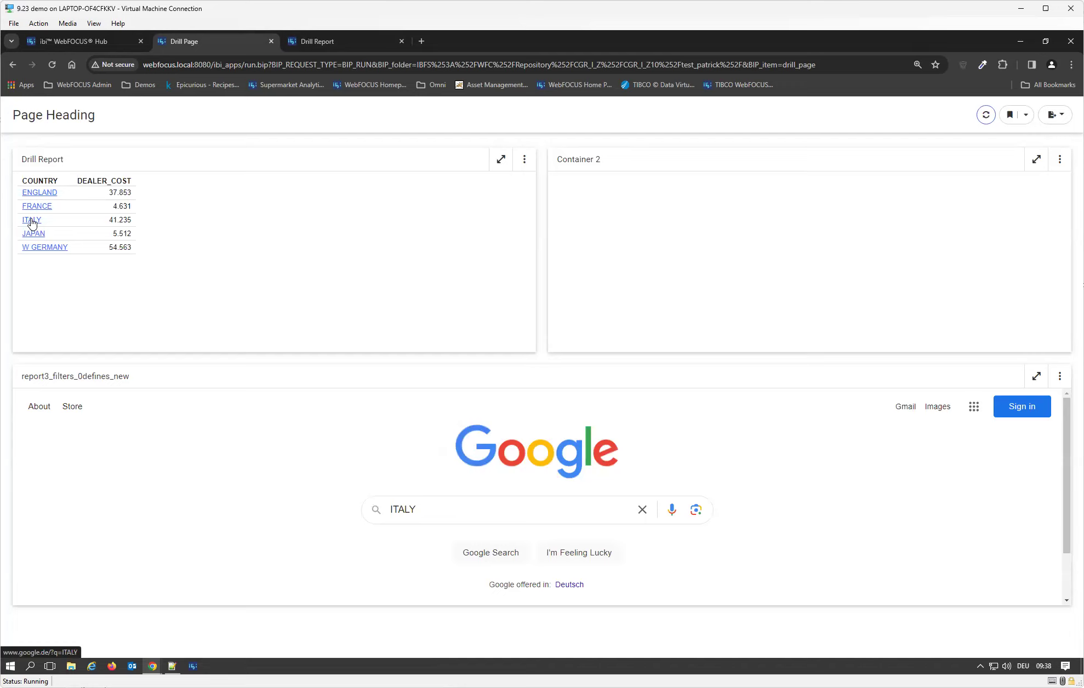
Review the Drill Report designer and the running Drill Page, and return to the Hub workspace
left_click(320, 45)
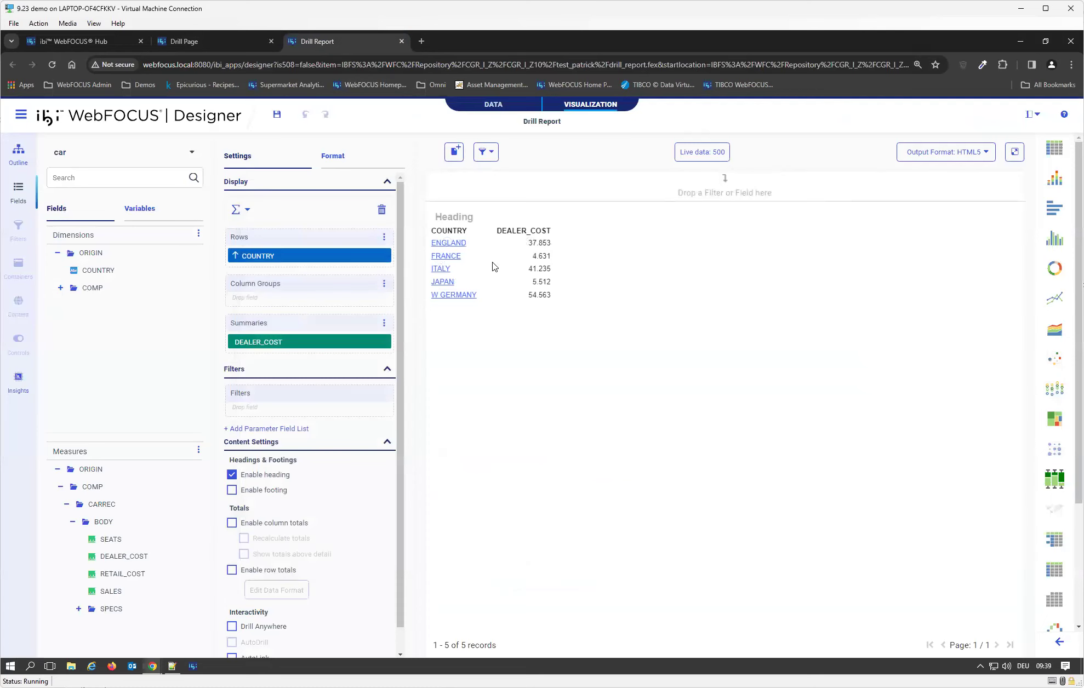
left_click(205, 42)
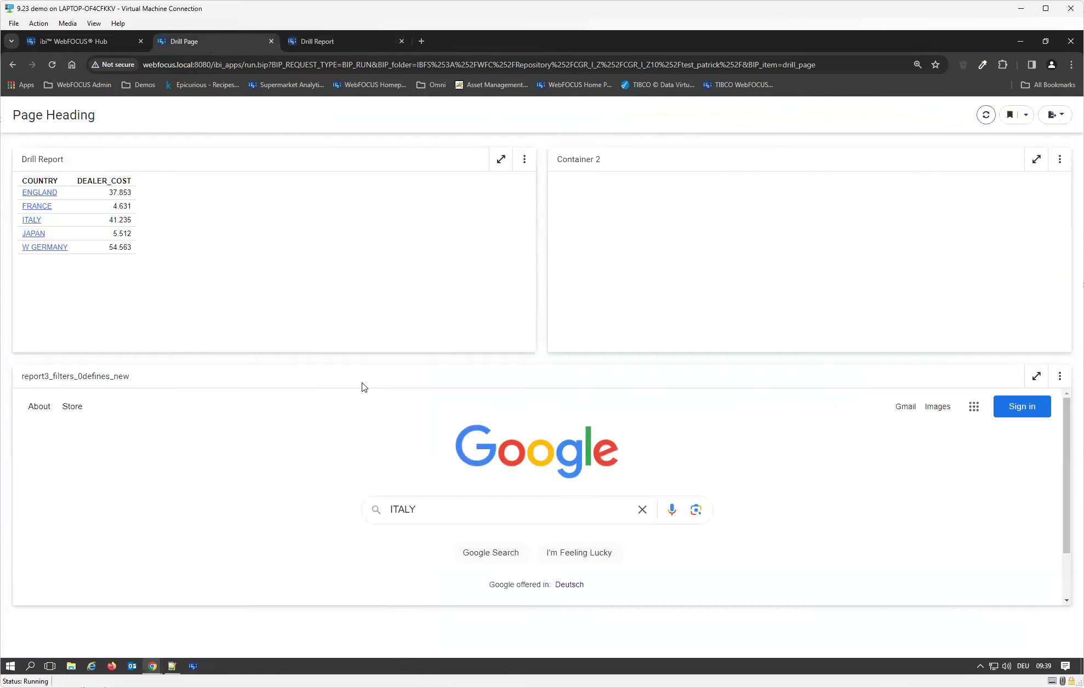
left_click(64, 44)
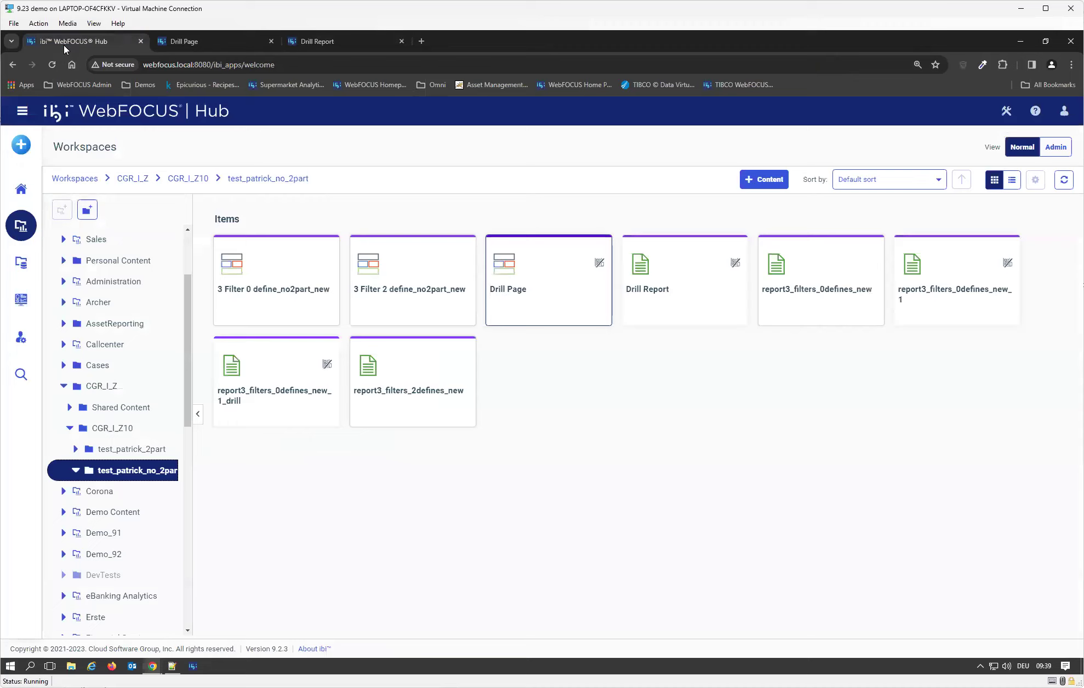
Open Drill Page for editing in the designer, and return to the Hub workspace
right_click(572, 285)
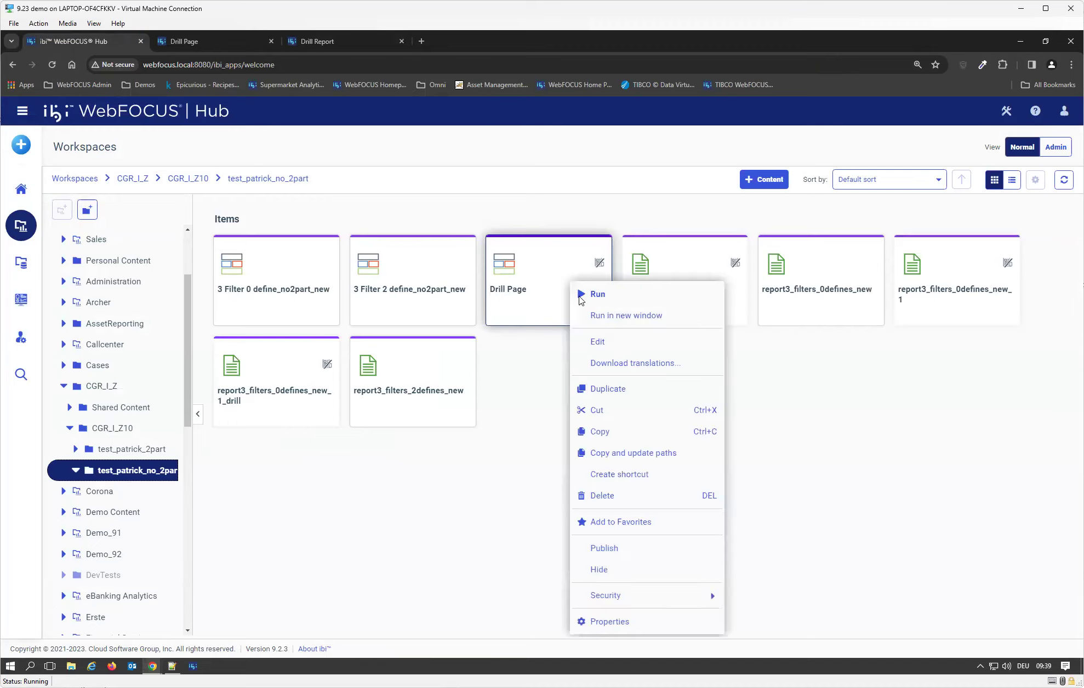
left_click(639, 349)
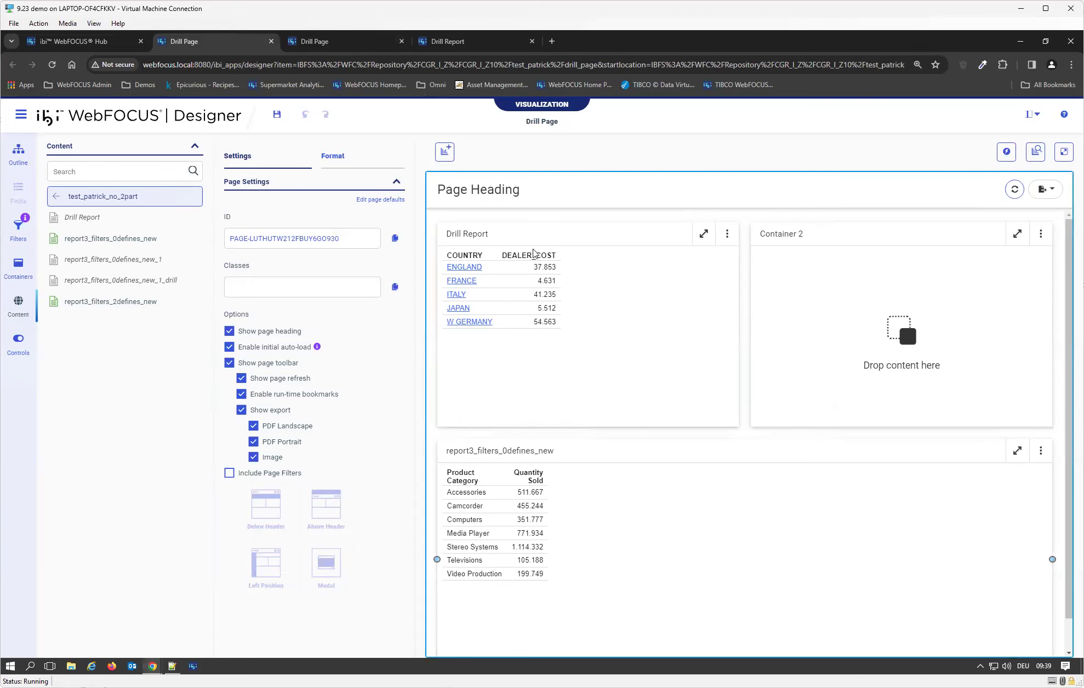
left_click(96, 41)
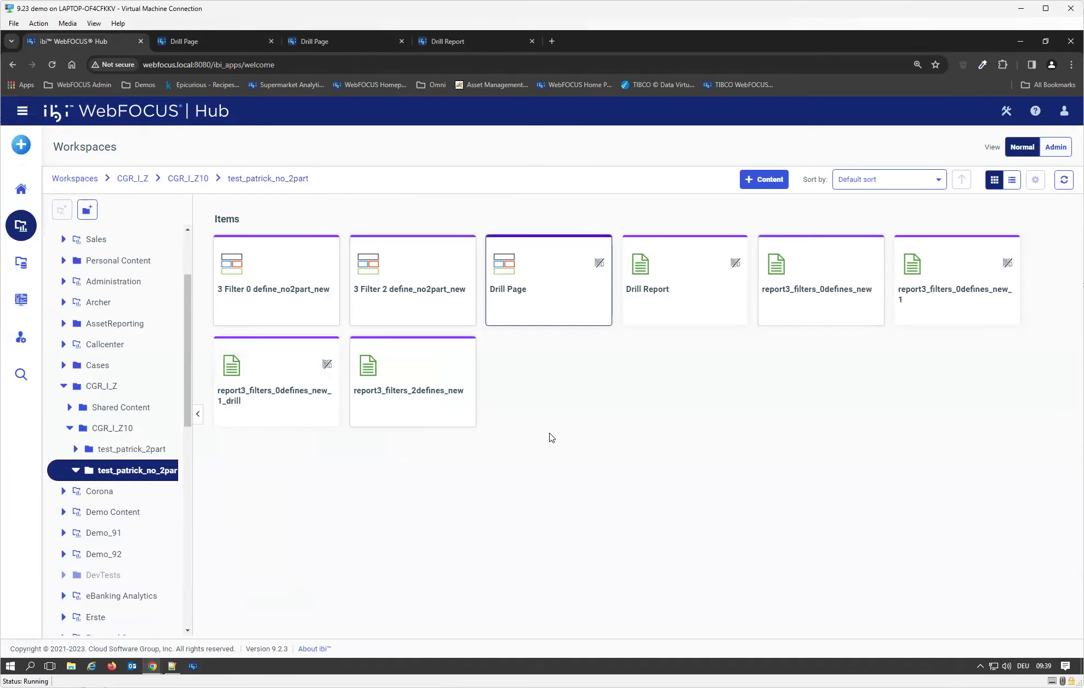
Create a URL item titled Google in the test_patrick_no_2part folder, pointing to the Google home page address
left_click(761, 183)
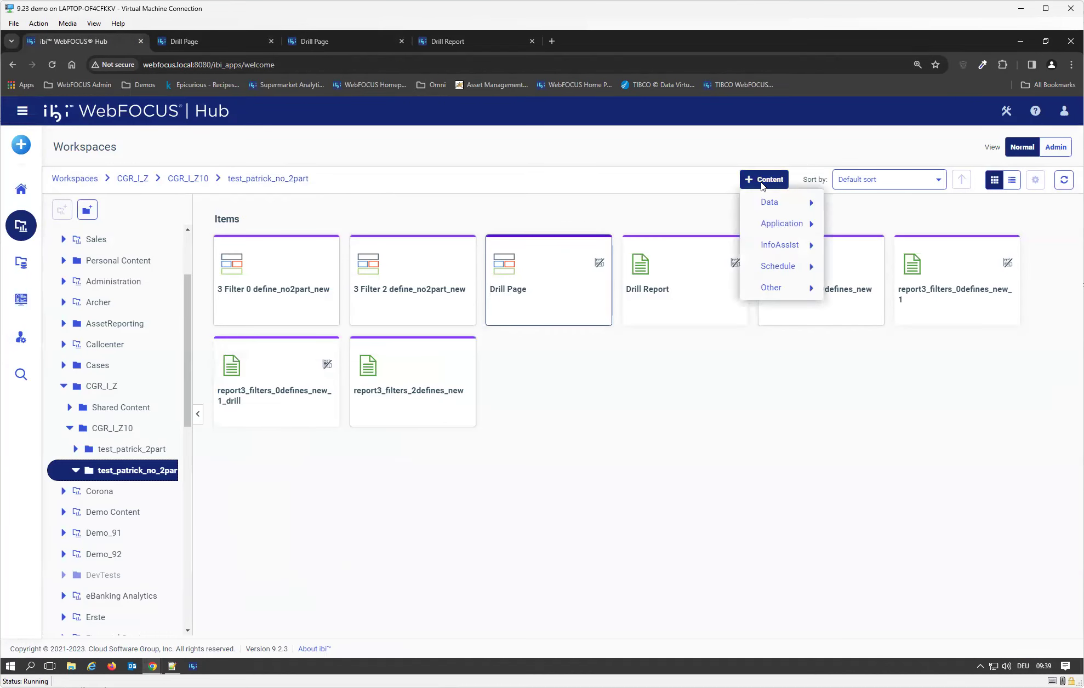
mouse_move(800, 290)
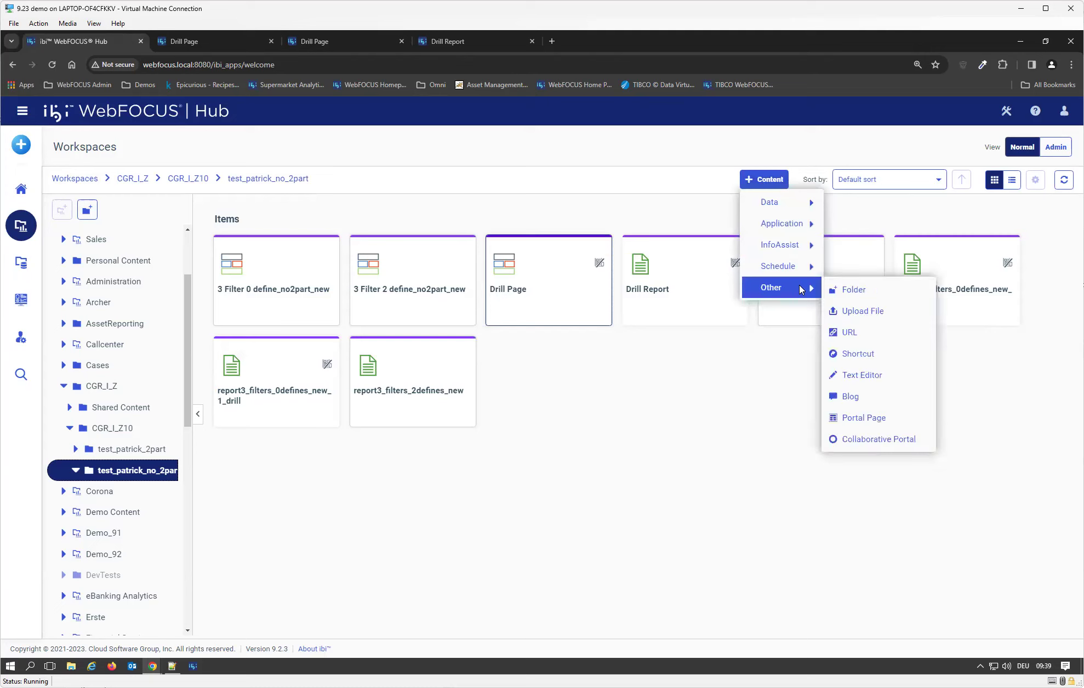
left_click(875, 340)
type("Google")
left_click(518, 449)
type("htt")
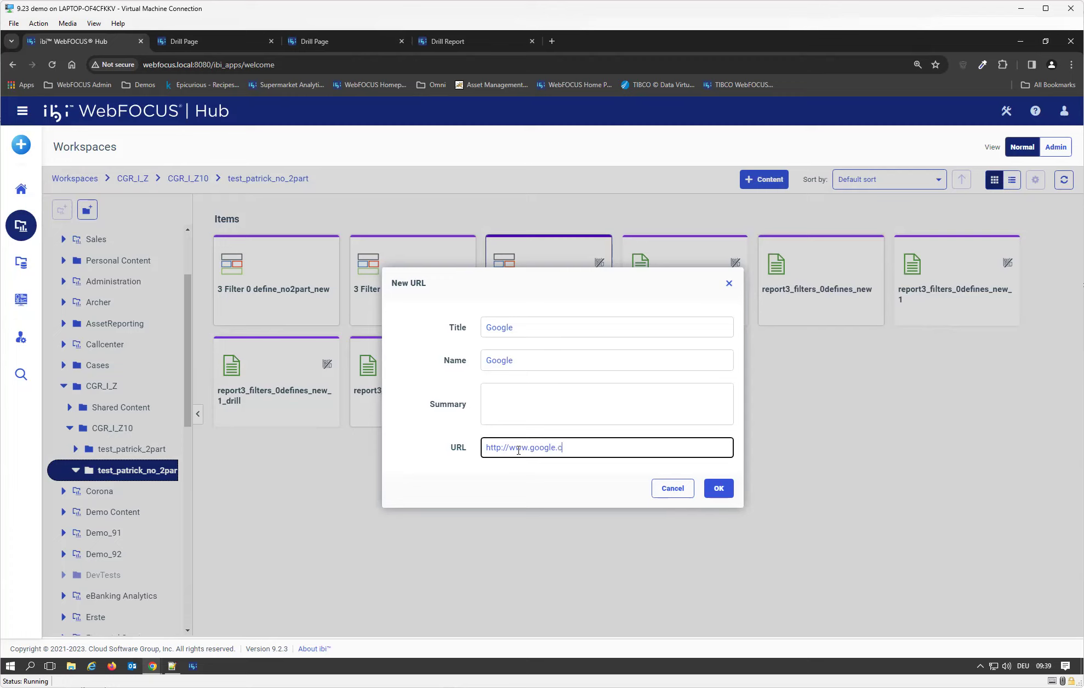
left_click(721, 495)
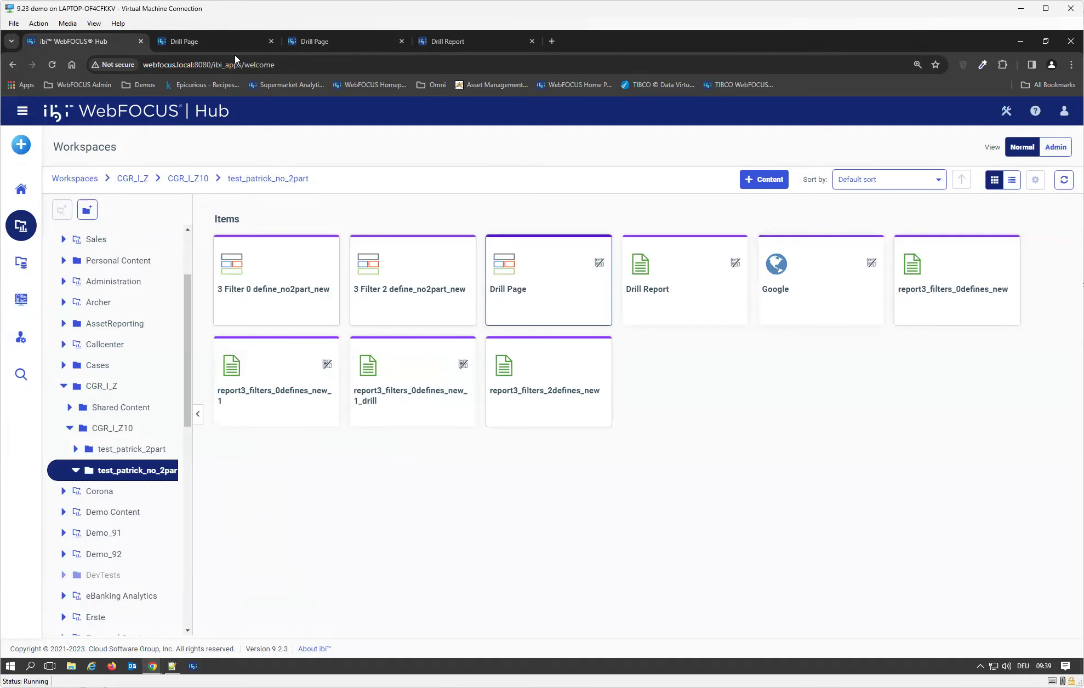
Close the running Drill Page that shows the ITALY drill-down and return to the Drill Page designer
left_click(331, 40)
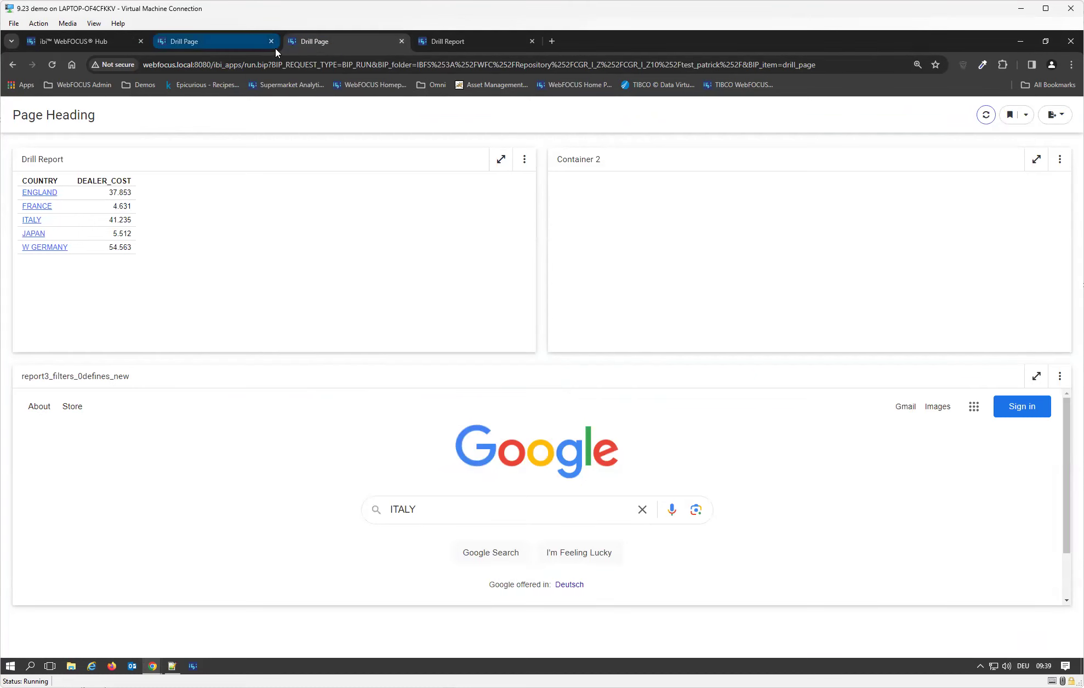
left_click(401, 42)
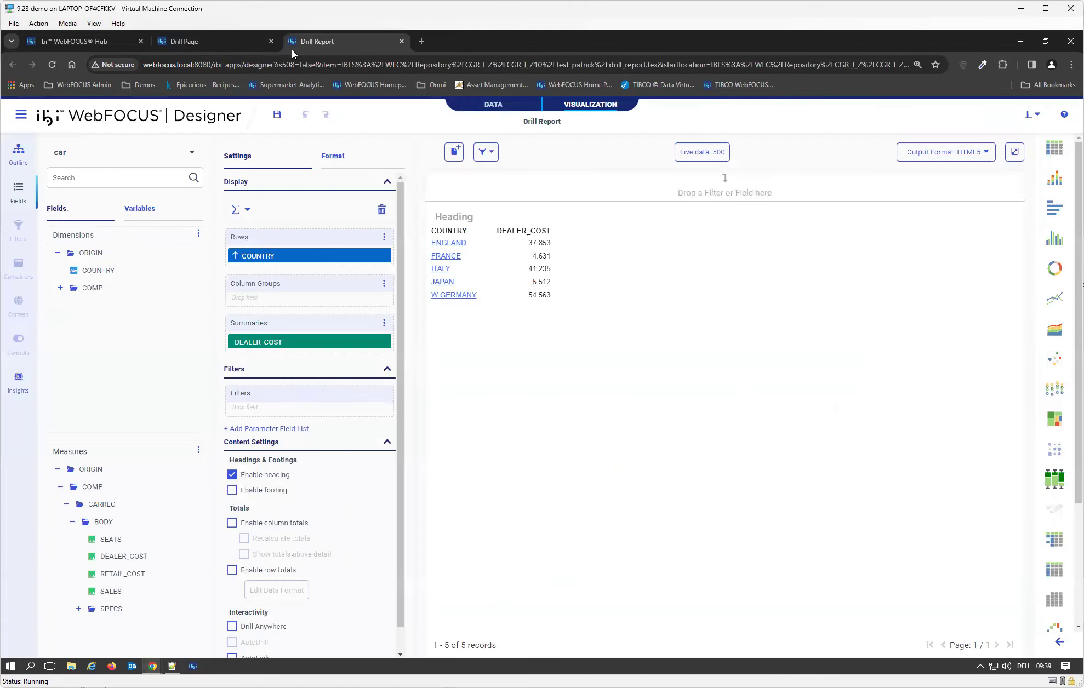
left_click(227, 48)
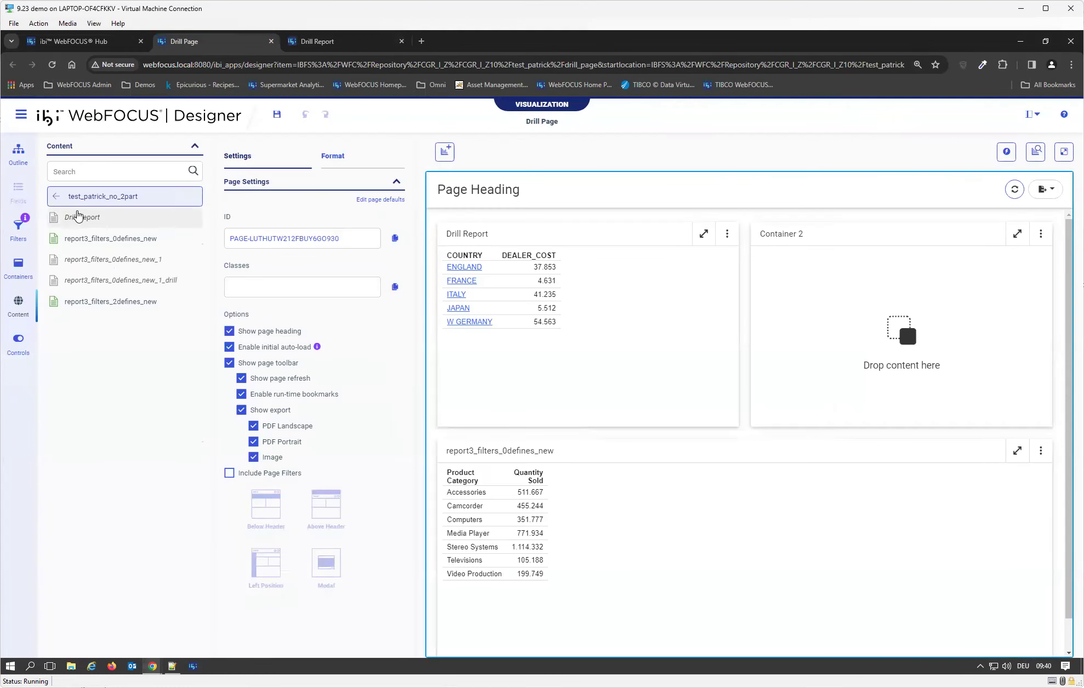
Reload the test_patrick_no_2part content list, replace report3_filters_0defines_new on the page with the Google item, and save the page
left_click(57, 197)
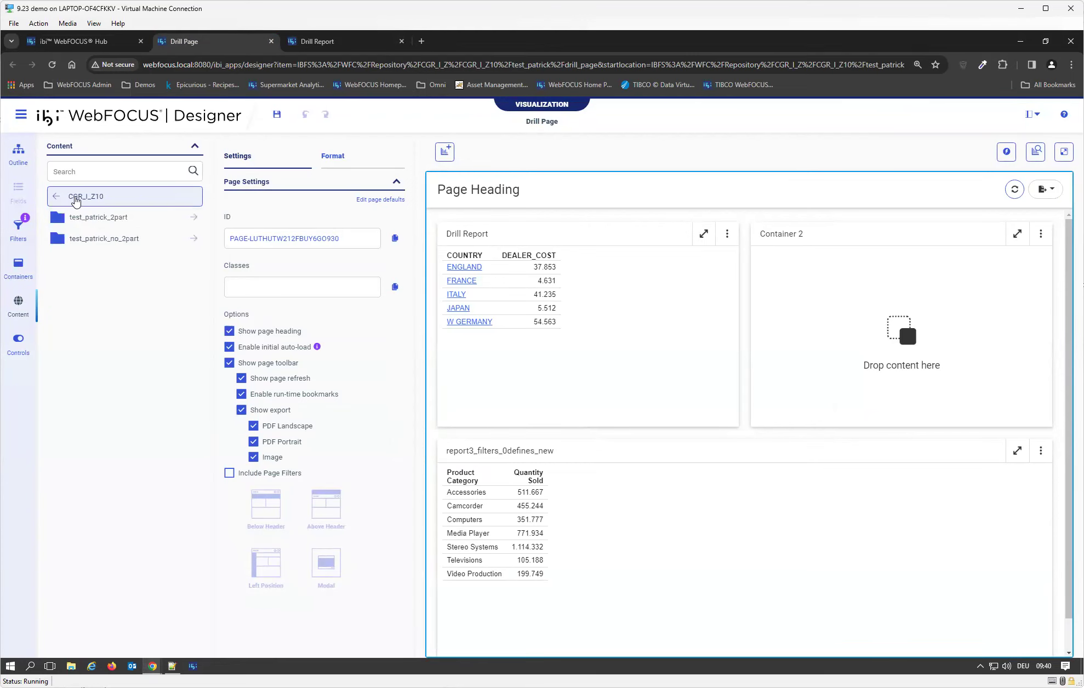
left_click(133, 237)
left_click_drag(109, 240, 675, 581)
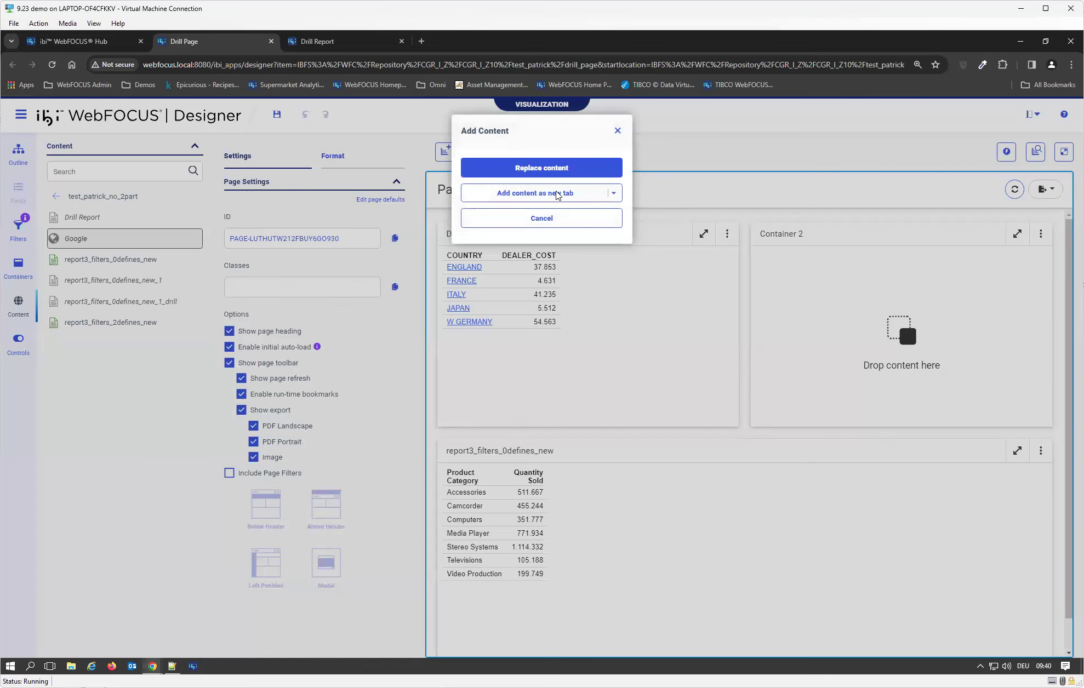
left_click(555, 168)
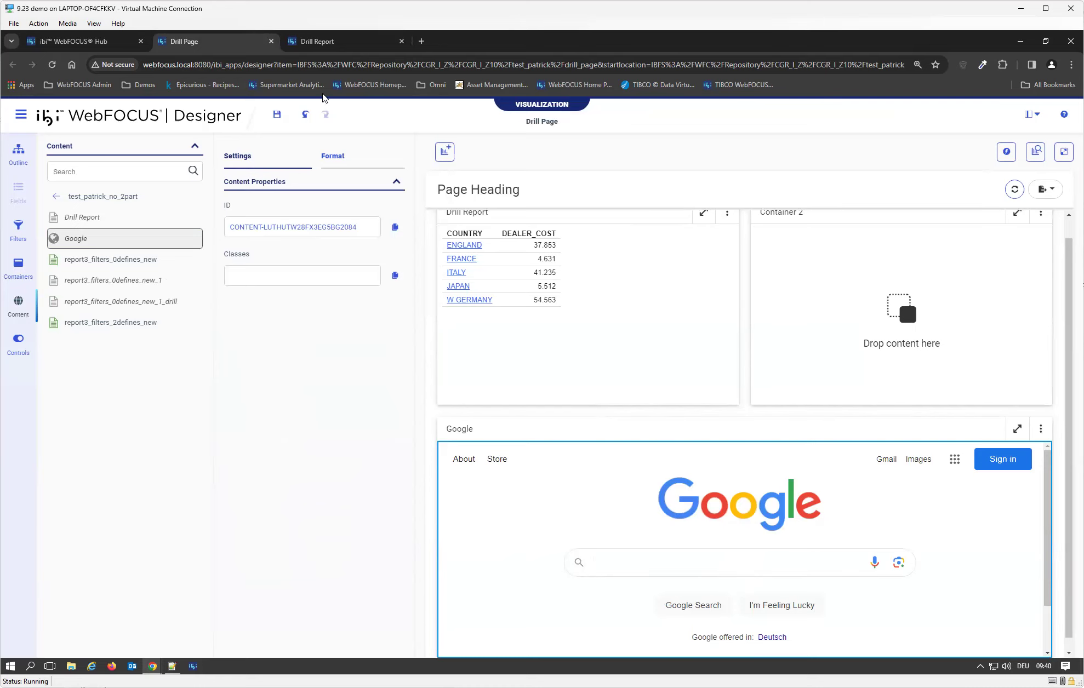
left_click(276, 115)
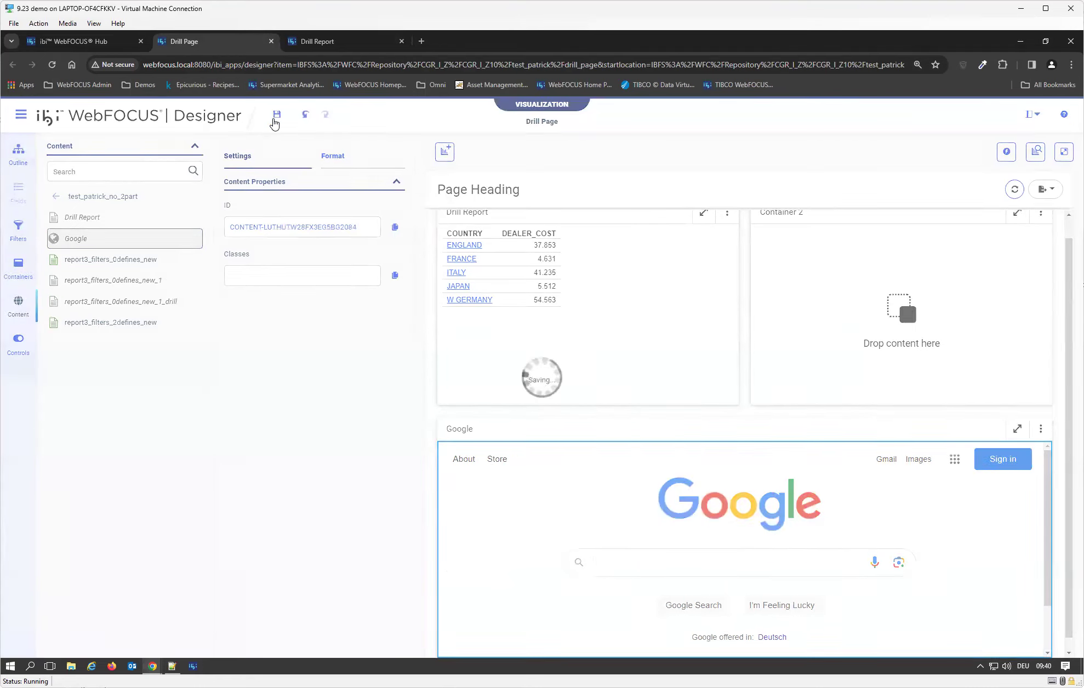
Close the Drill Page designer and return to the Hub workspace
left_click(98, 43)
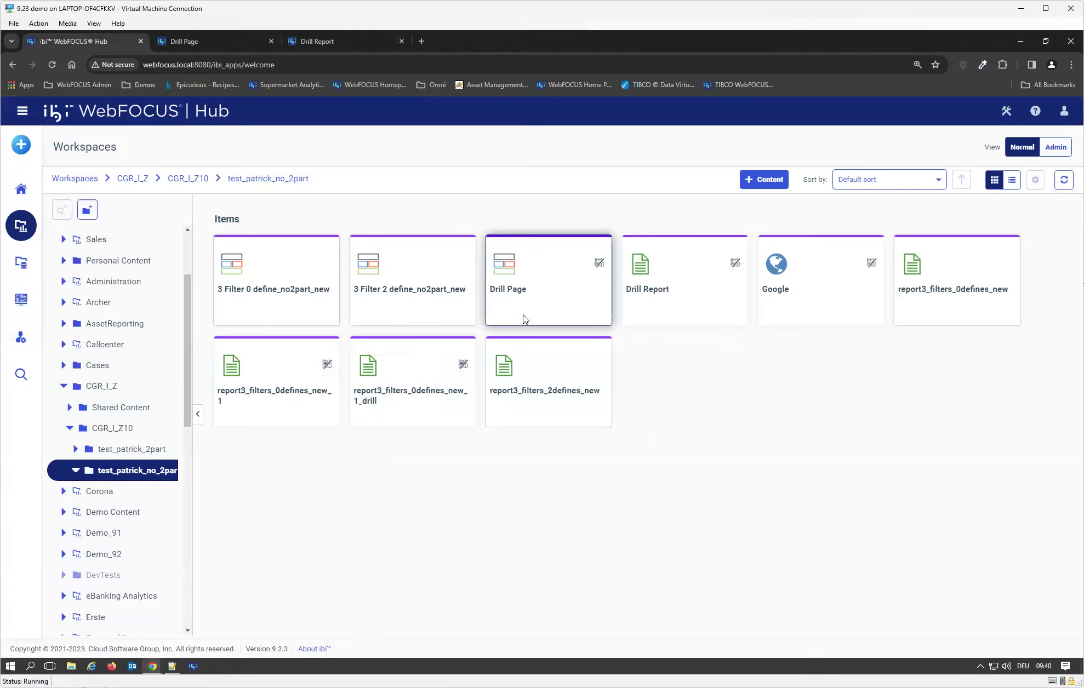
left_click(266, 44)
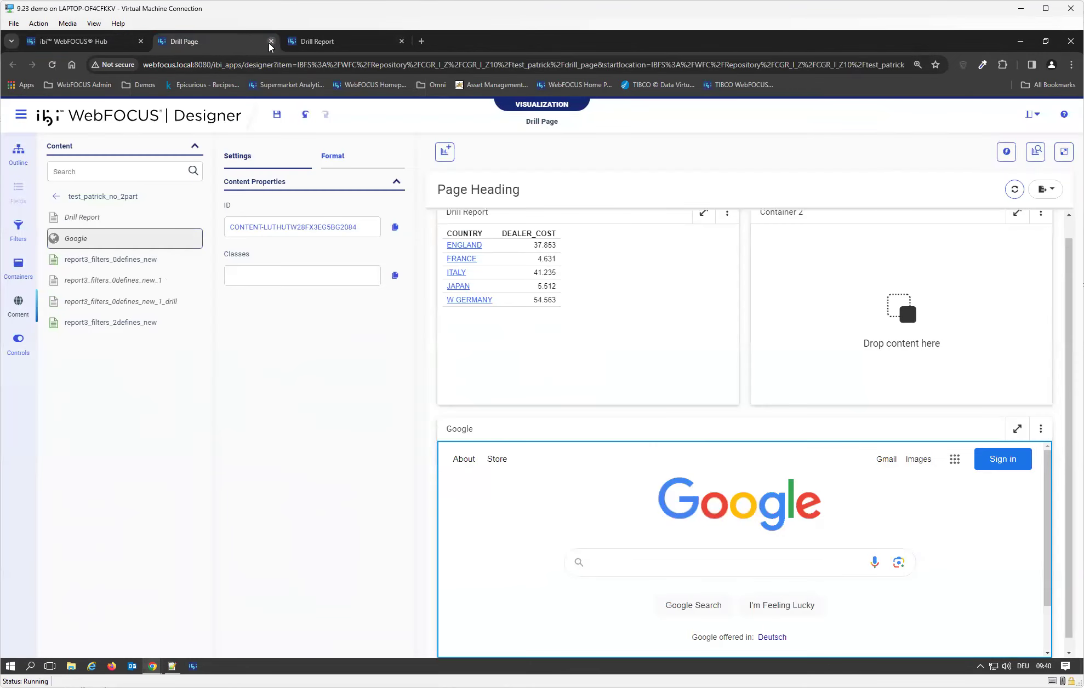
left_click(271, 41)
left_click(94, 41)
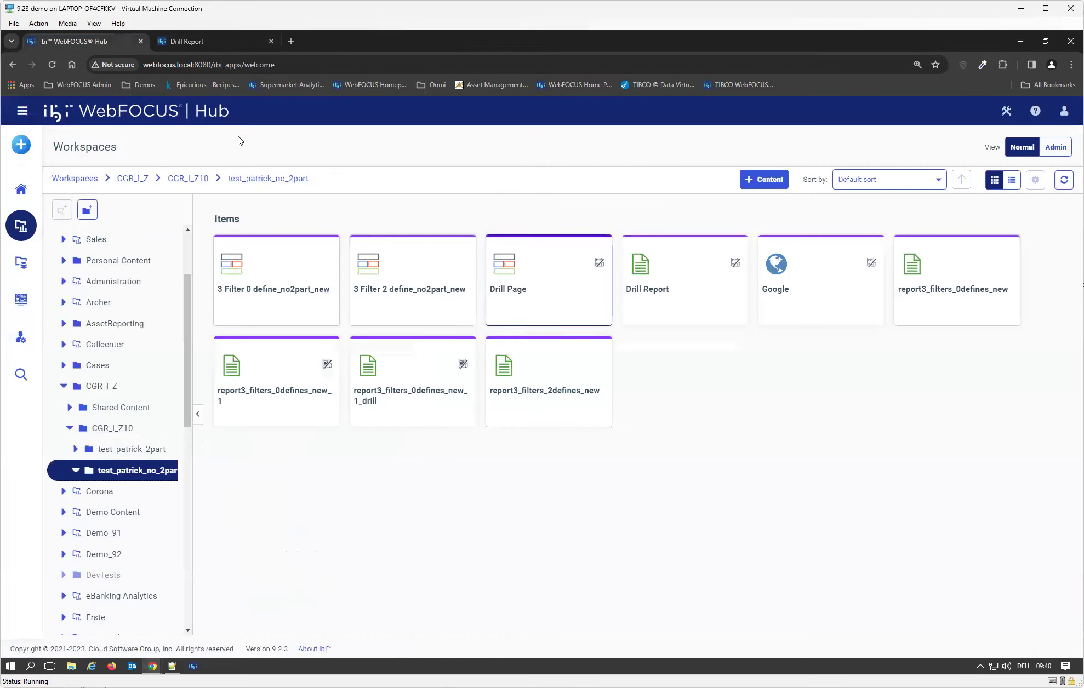
Run Drill Page from the Hub and open the running page in its own browser tab
right_click(530, 326)
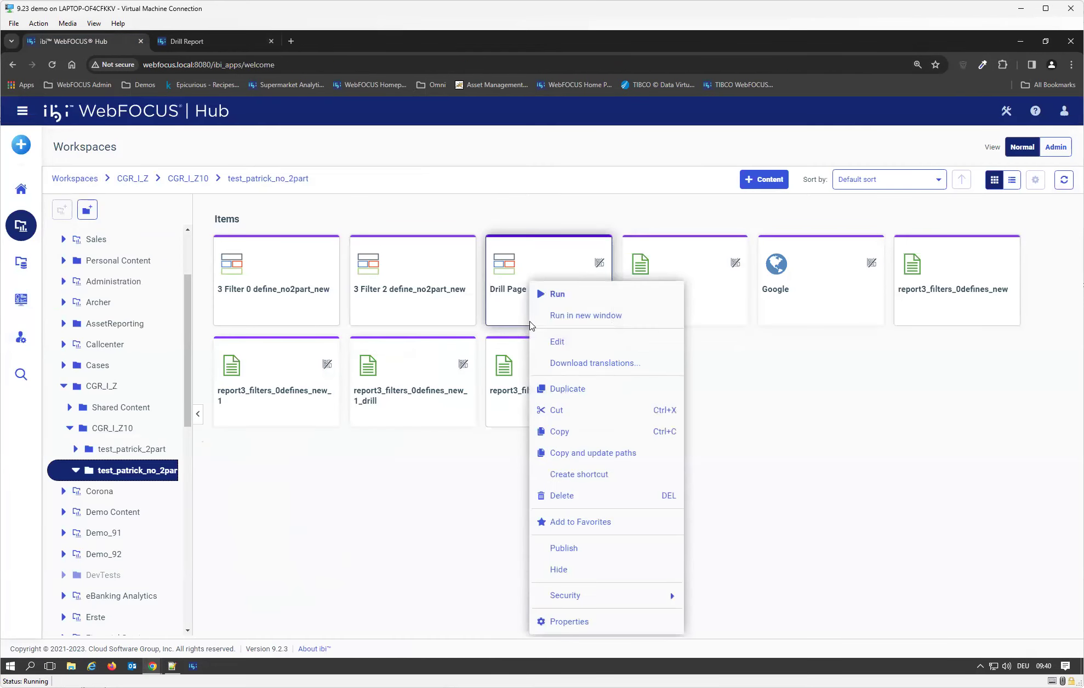
left_click(580, 293)
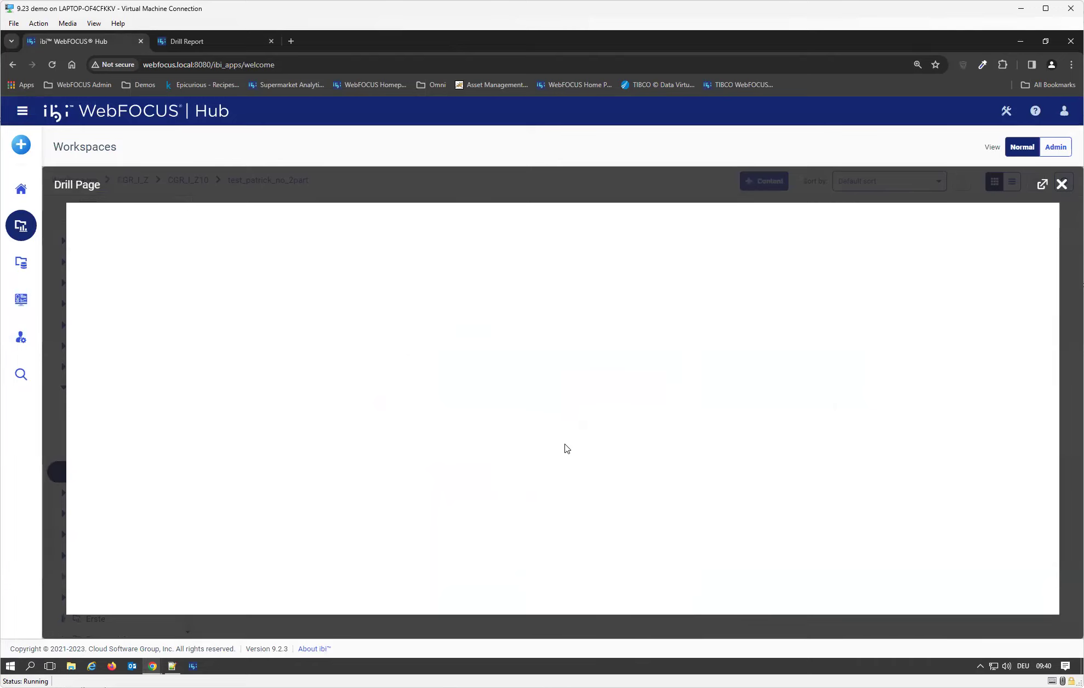
left_click(1042, 185)
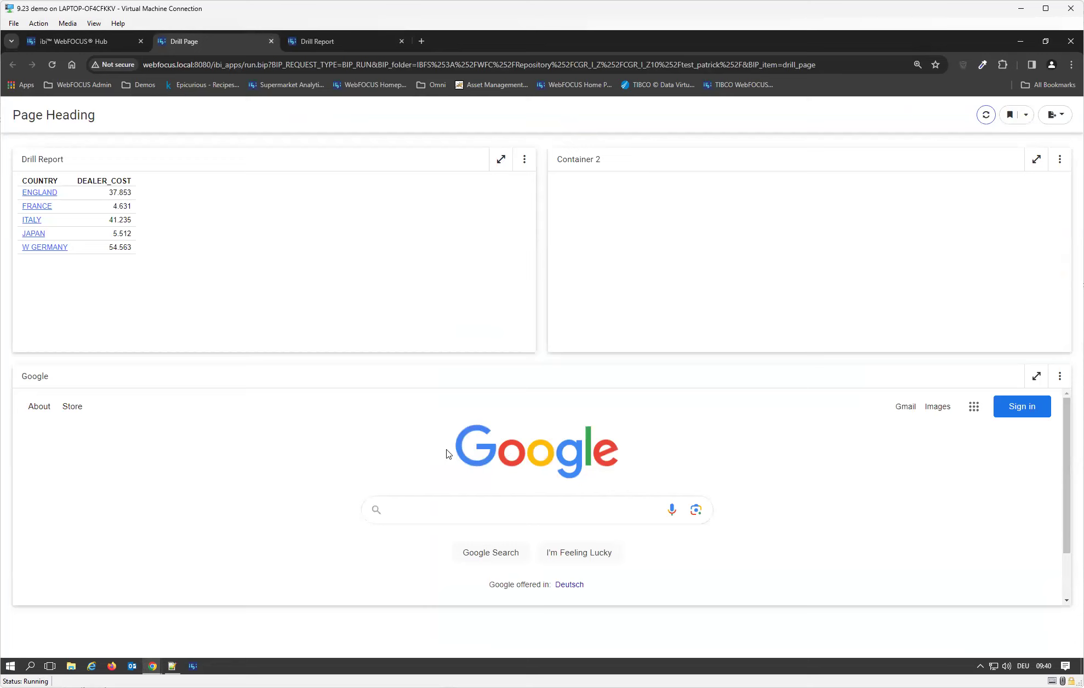
Test the COUNTRY drill-downs in Drill Report by following FRANCE, W GERMANY and FRANCE again
left_click(33, 211)
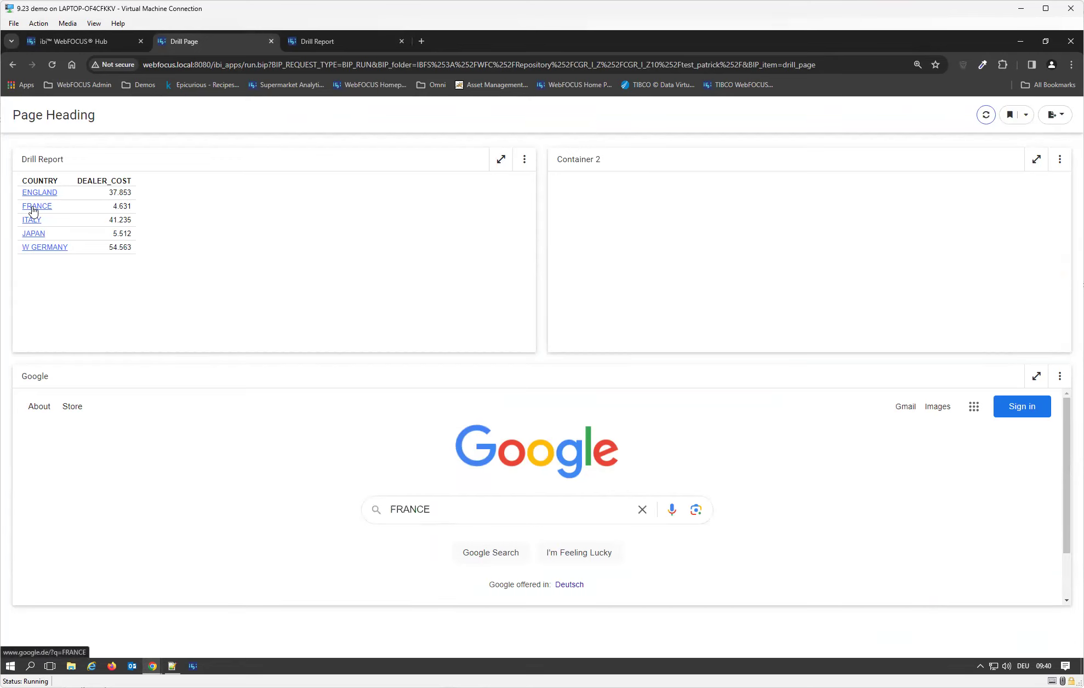
left_click(43, 250)
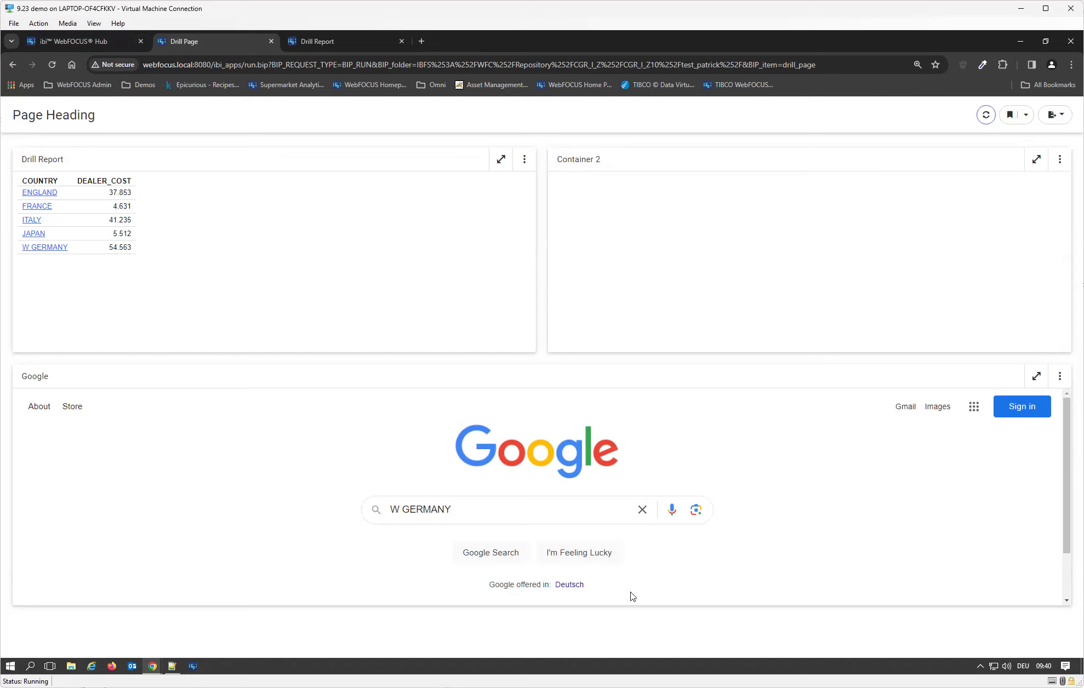
left_click(36, 208)
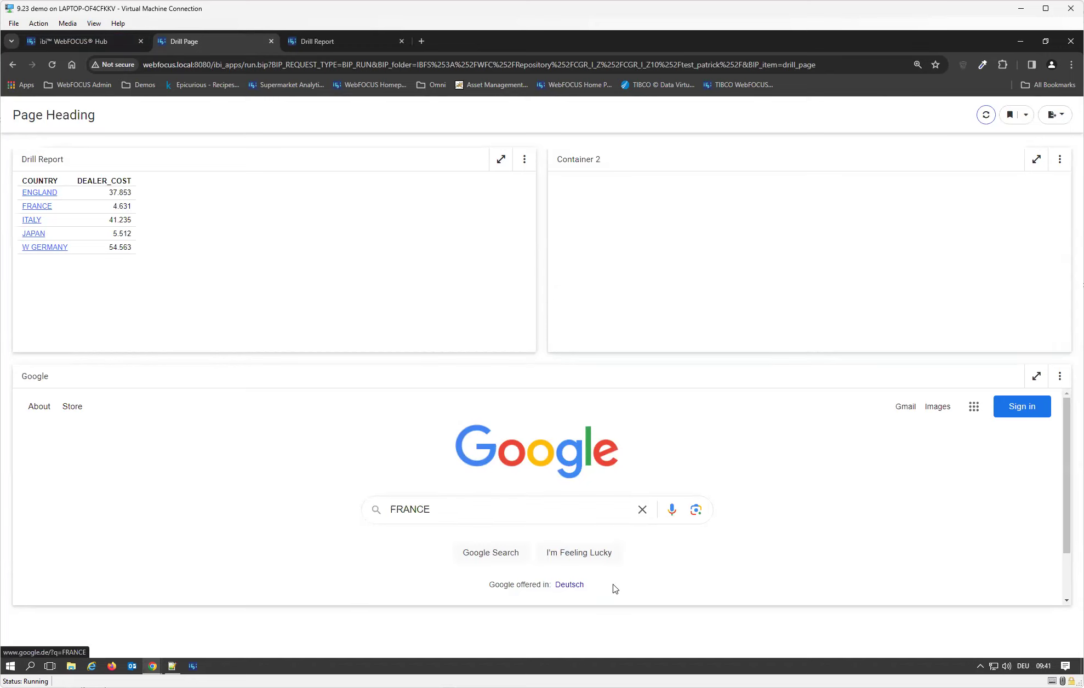
Run the Google search for FRANCE inside the Google container and look through its results
scroll(754, 566, "down", 2)
scroll(654, 530, "up", 2)
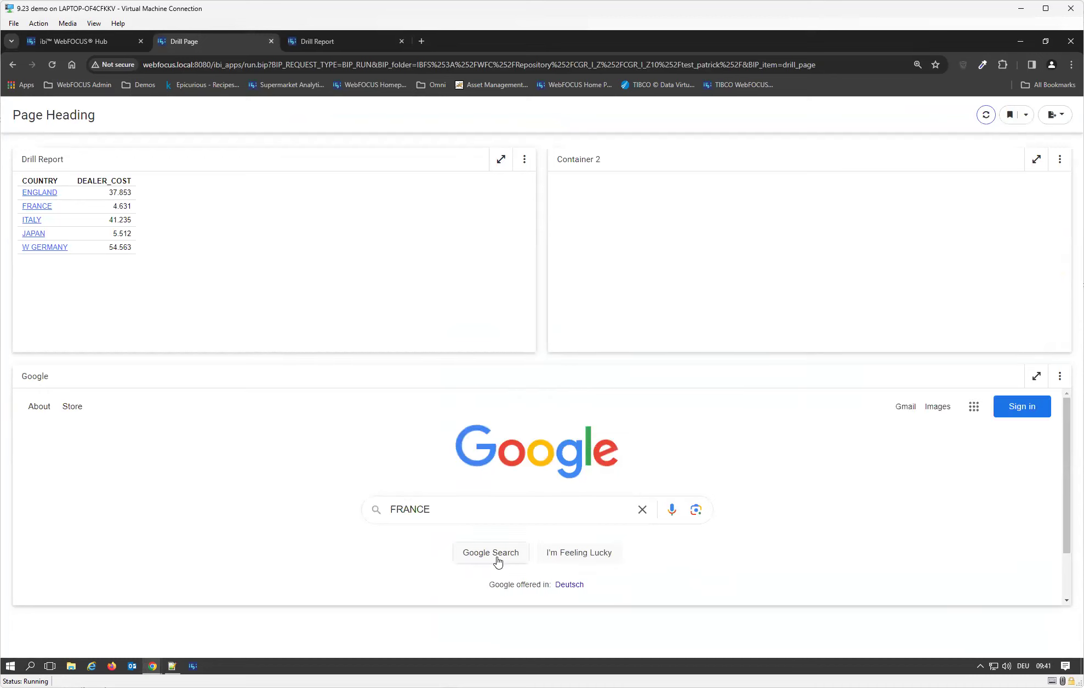
scroll(657, 518, "down", 2)
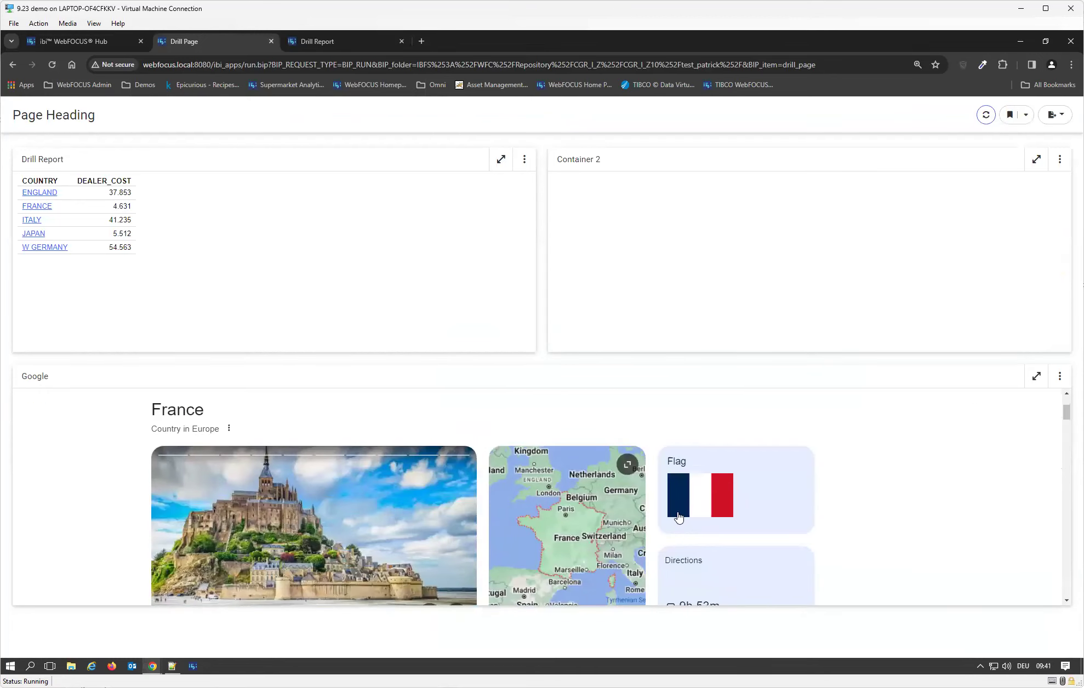
scroll(348, 448, "up", 2)
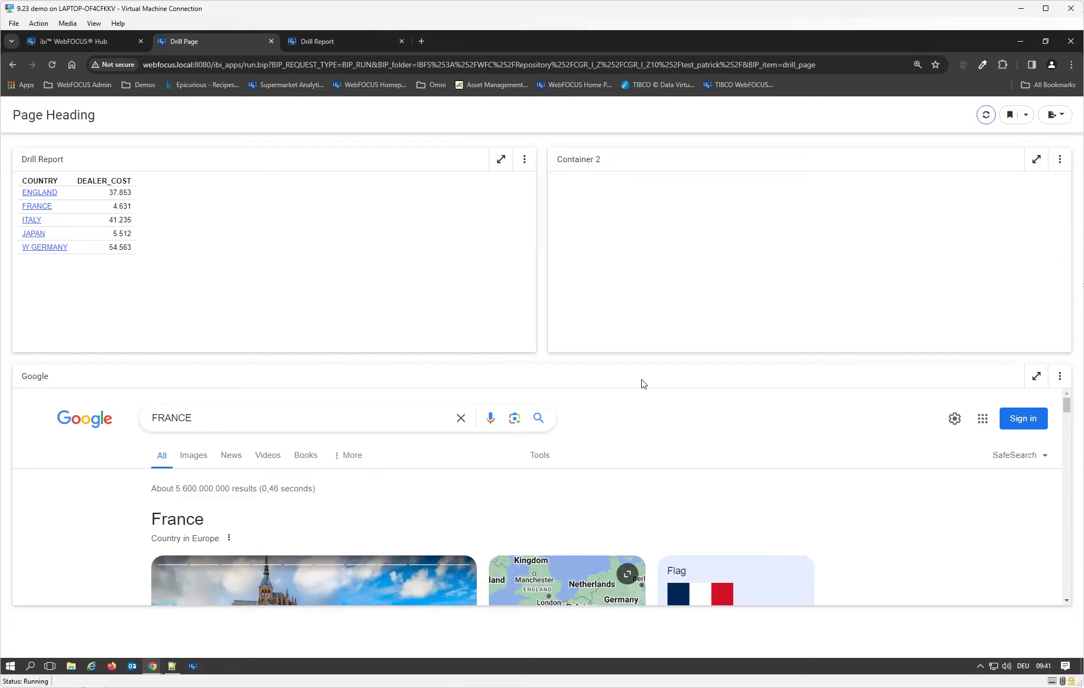
scroll(716, 443, "down", 1)
scroll(730, 445, "up", 1)
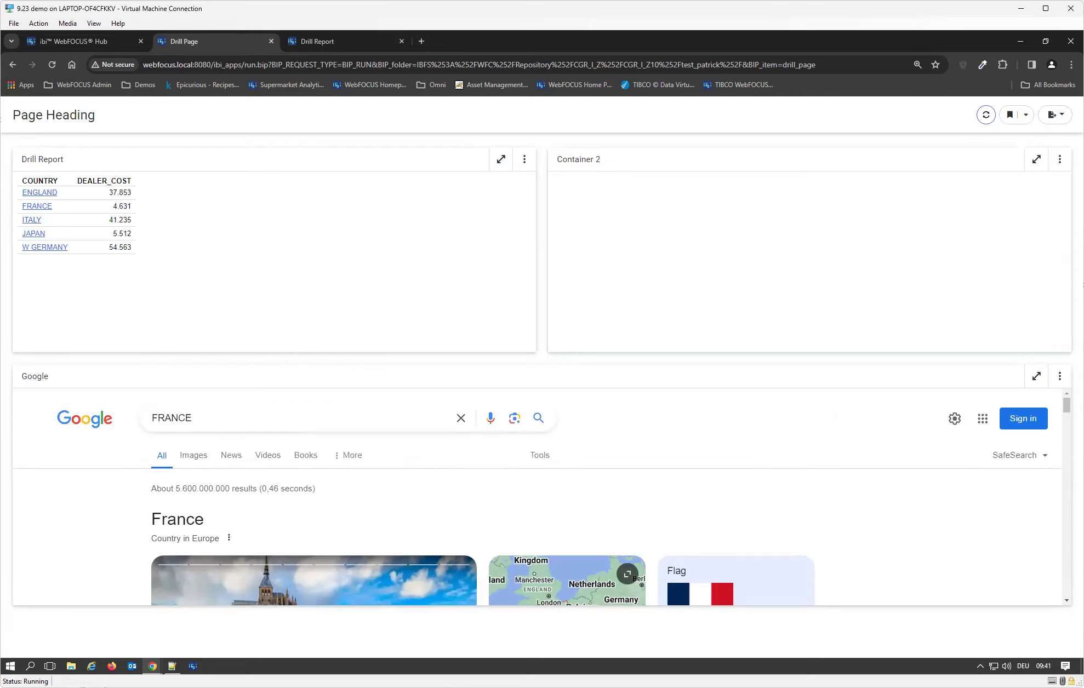